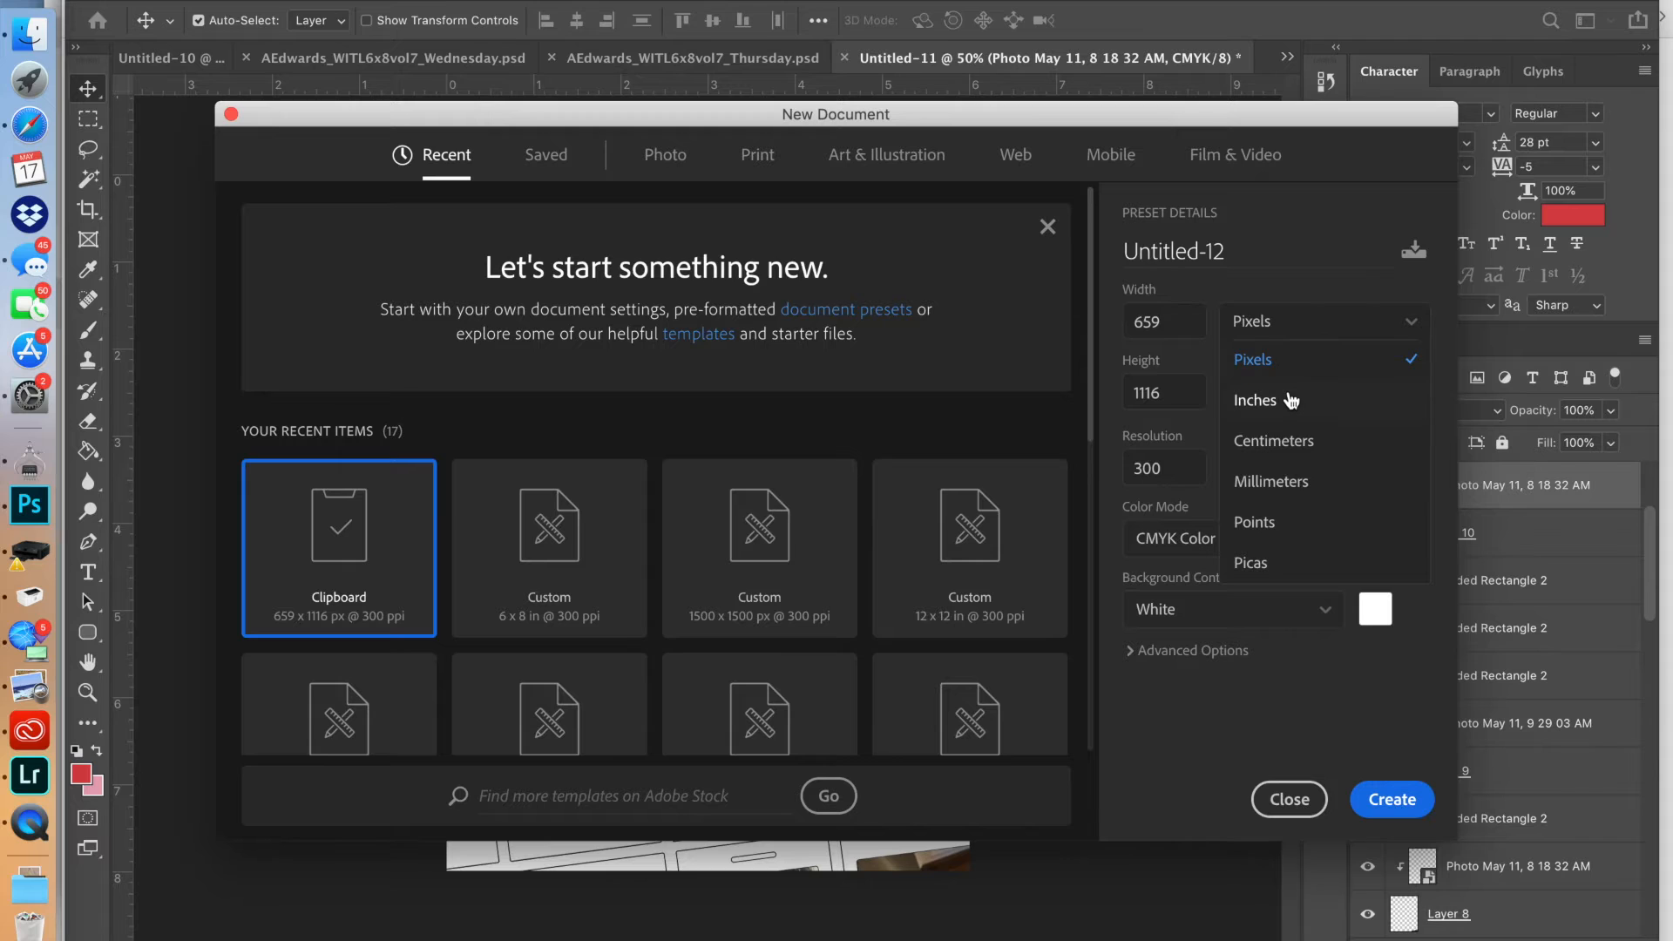
Create a new document 6 inches wide and 8 inches high at 300 pixels per inch in CMYK colour.
left_click(1172, 321)
left_click_drag(1173, 321, 993, 326)
type("6")
key("Tab")
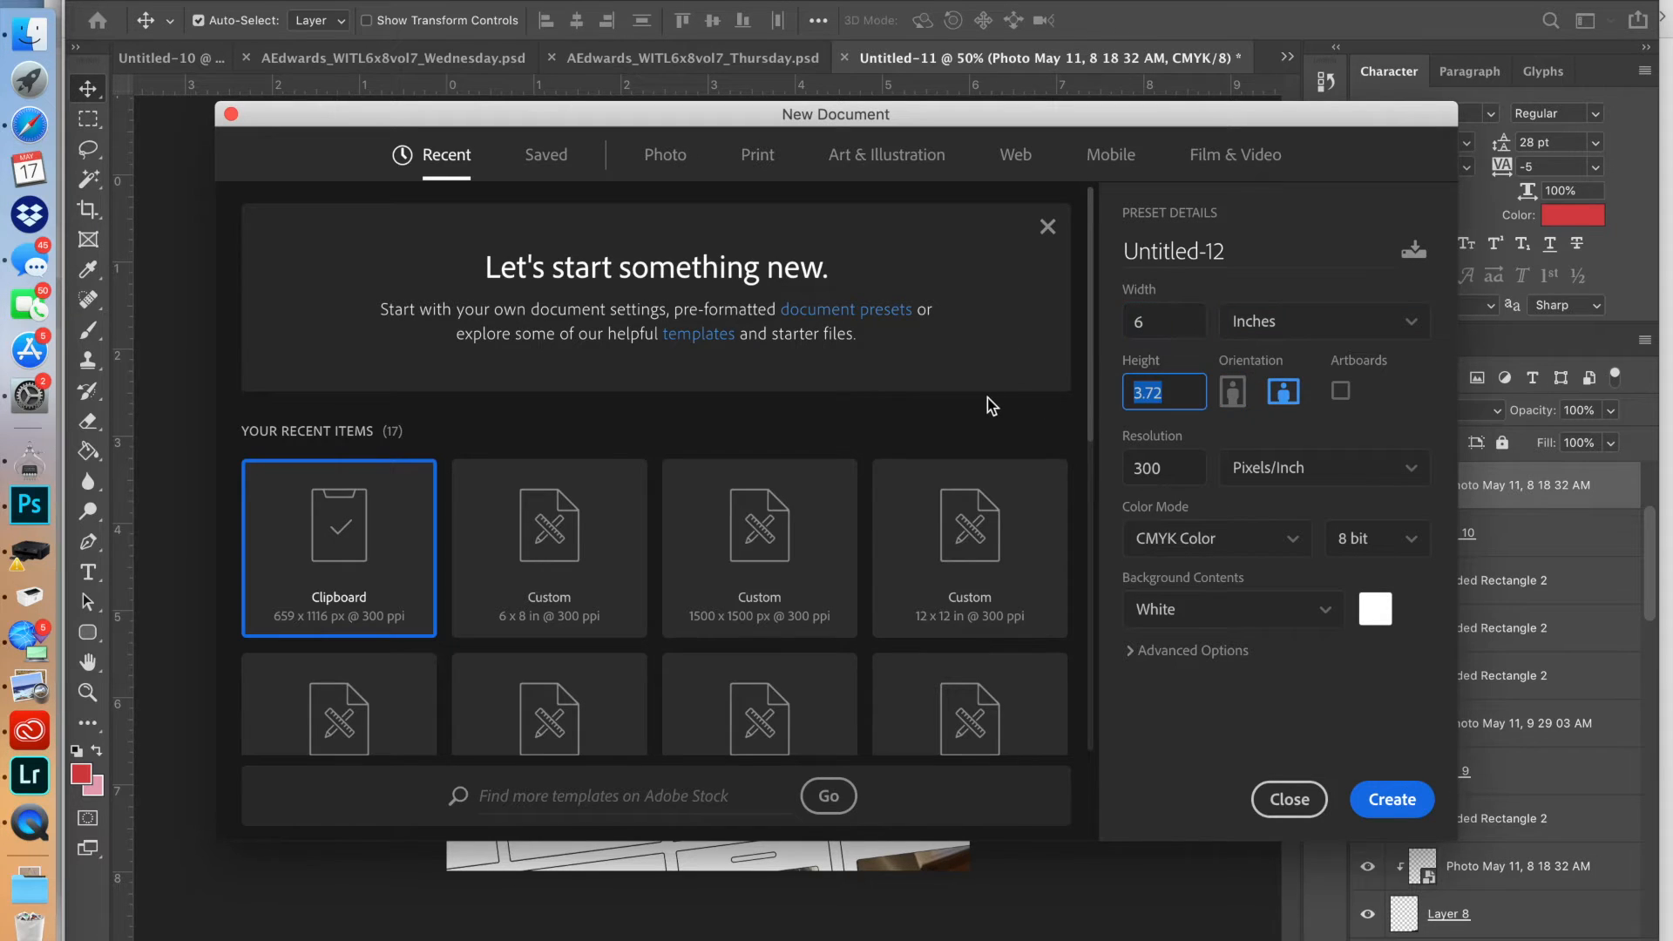
type("8")
left_click(1401, 797)
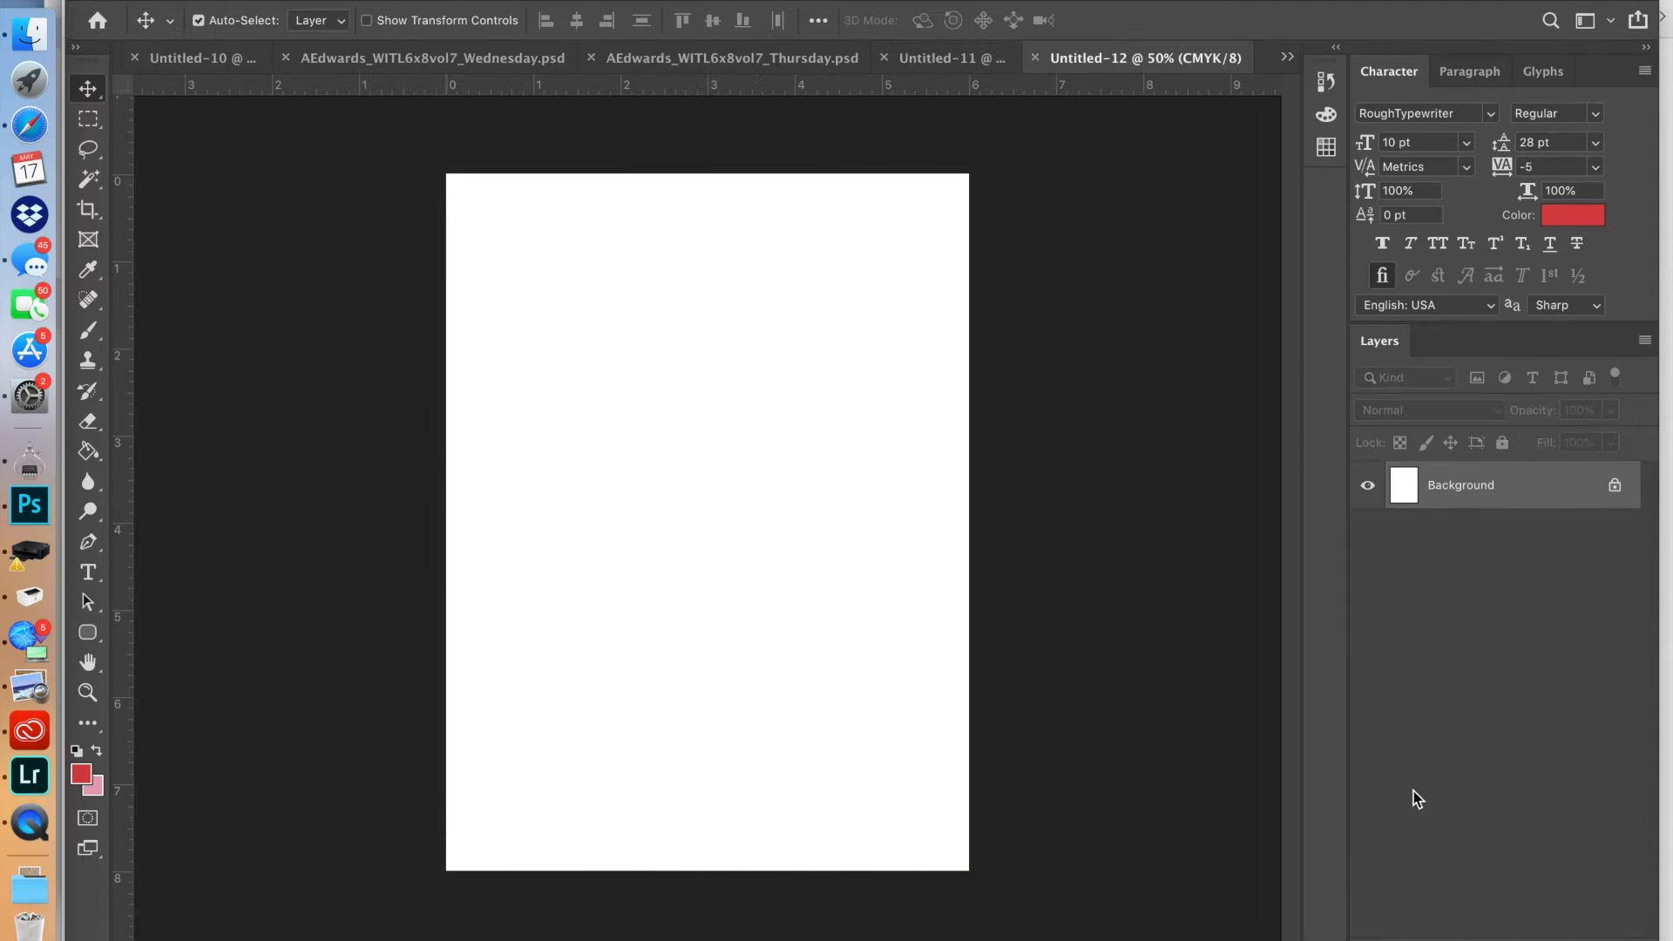
Draw a rounded rectangle about 764 × 1352 px in the middle of the page, with no fill and a 4 px black stroke.
left_click(87, 636)
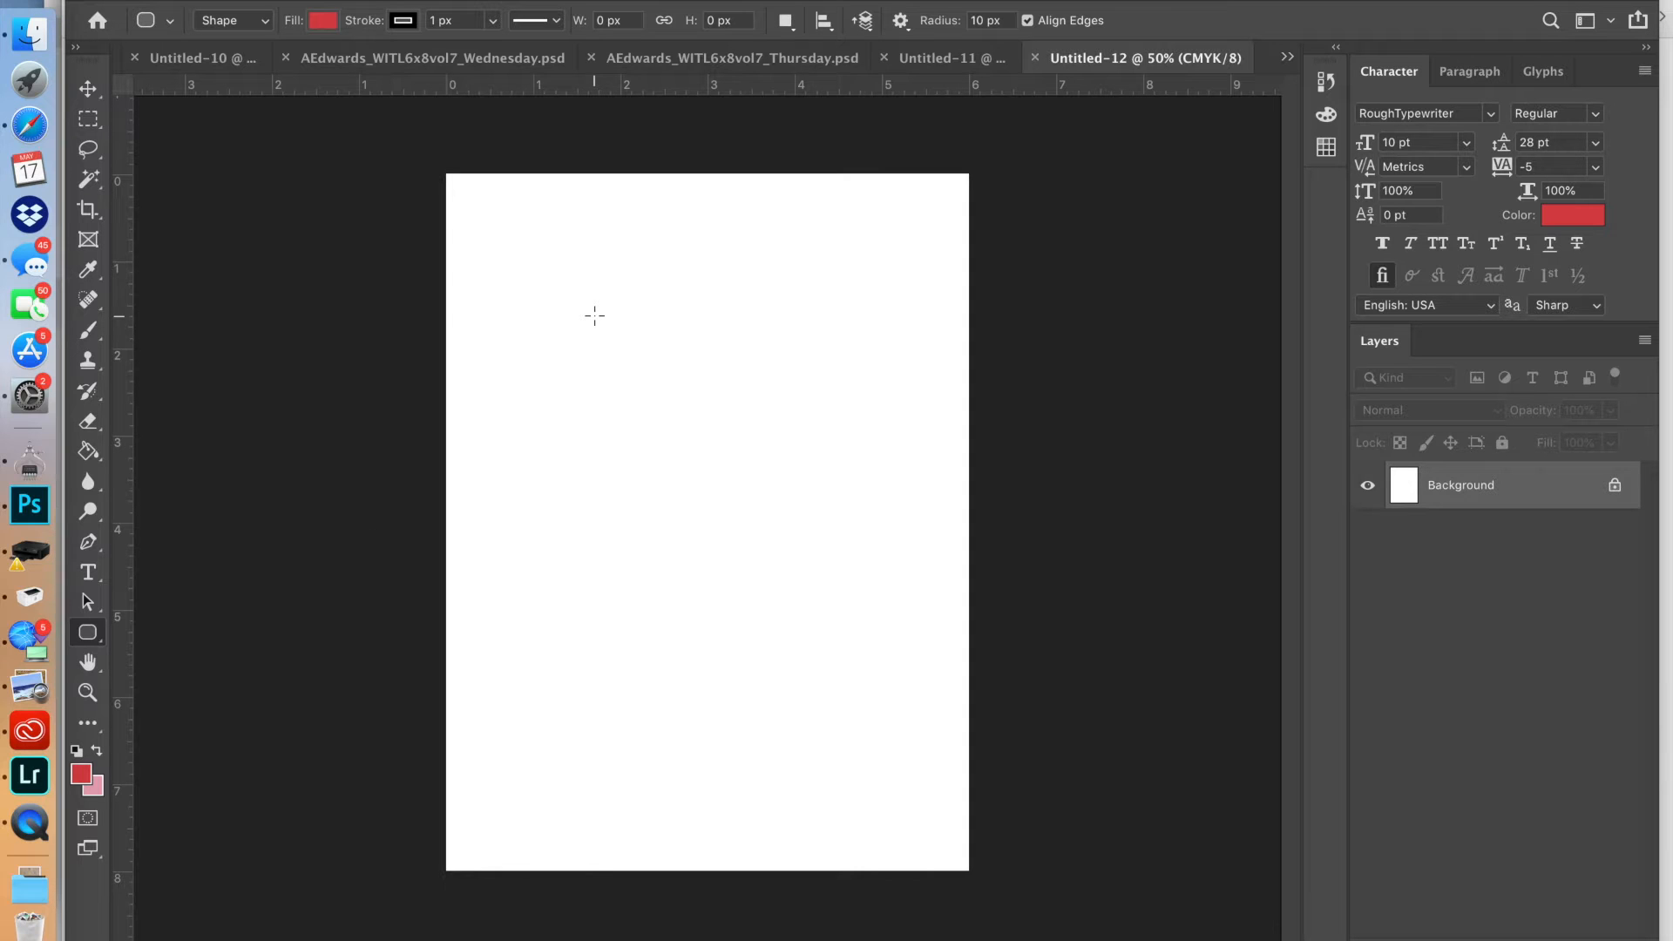
left_click_drag(594, 315, 793, 669)
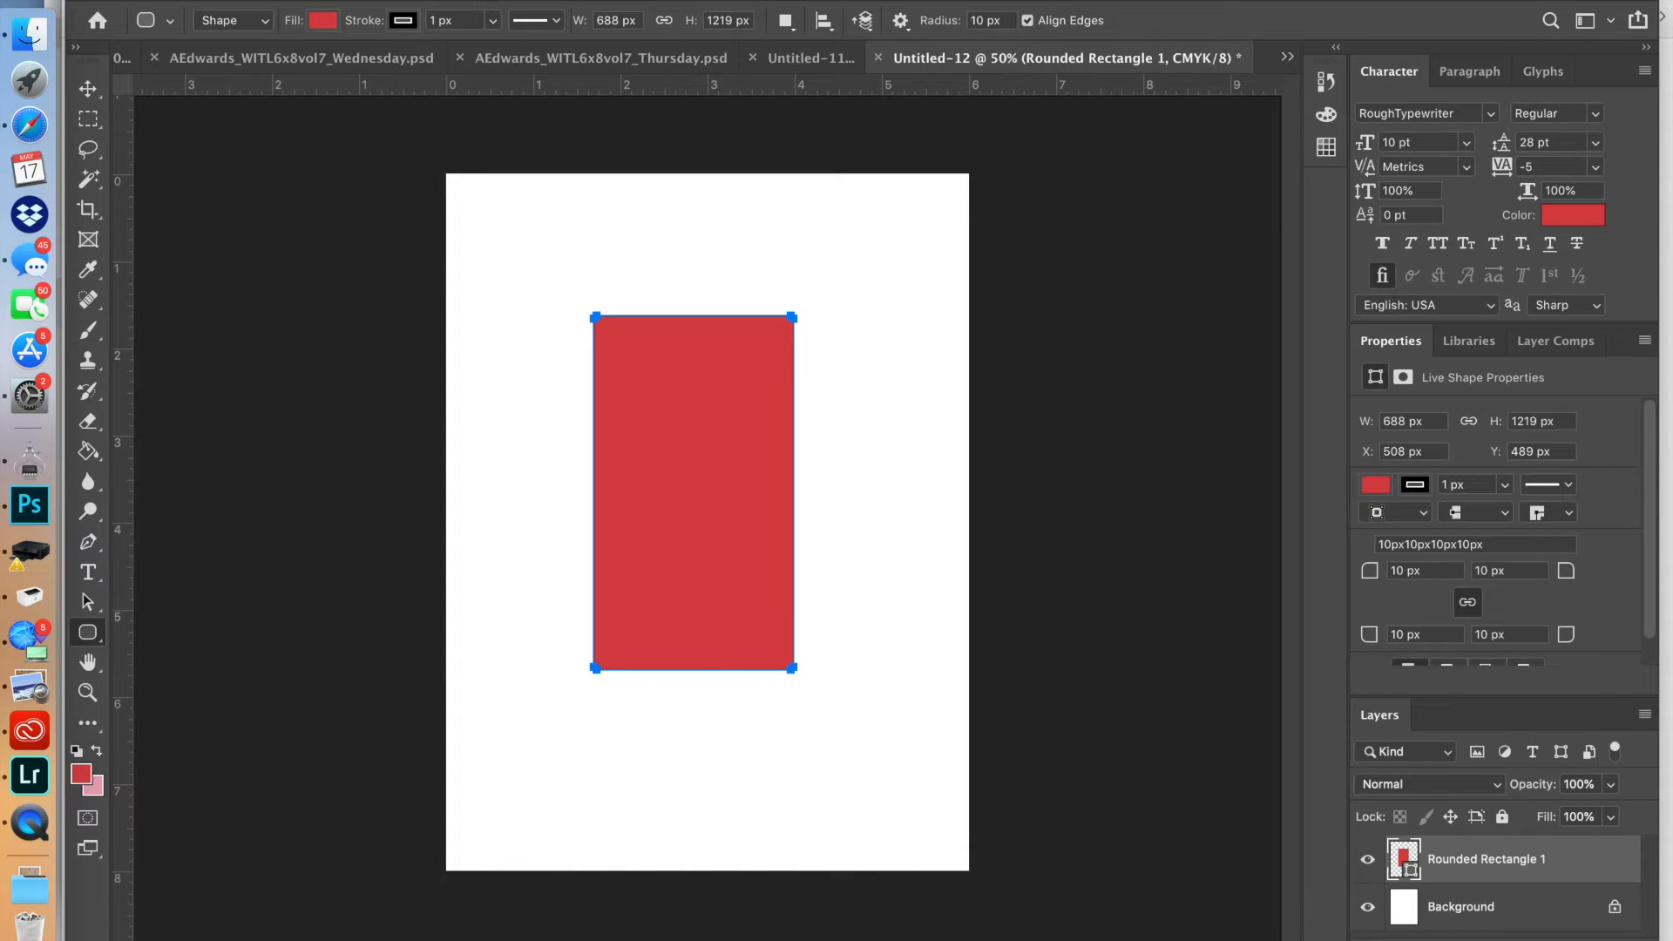
key("super+z")
left_click(330, 17)
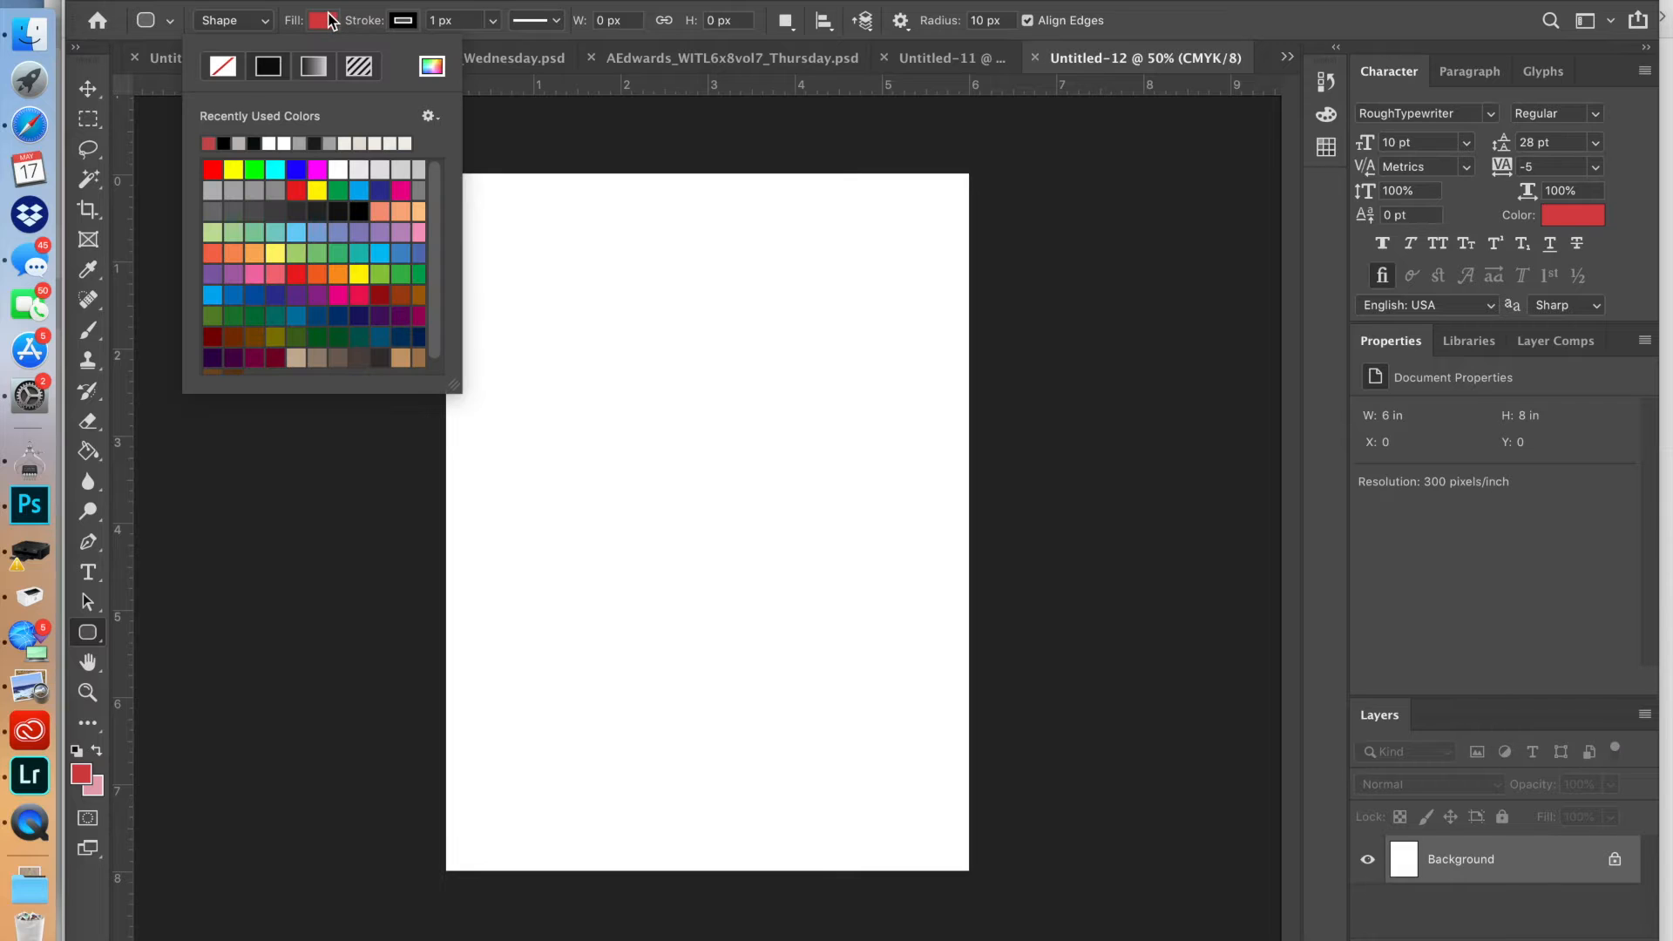
left_click(228, 77)
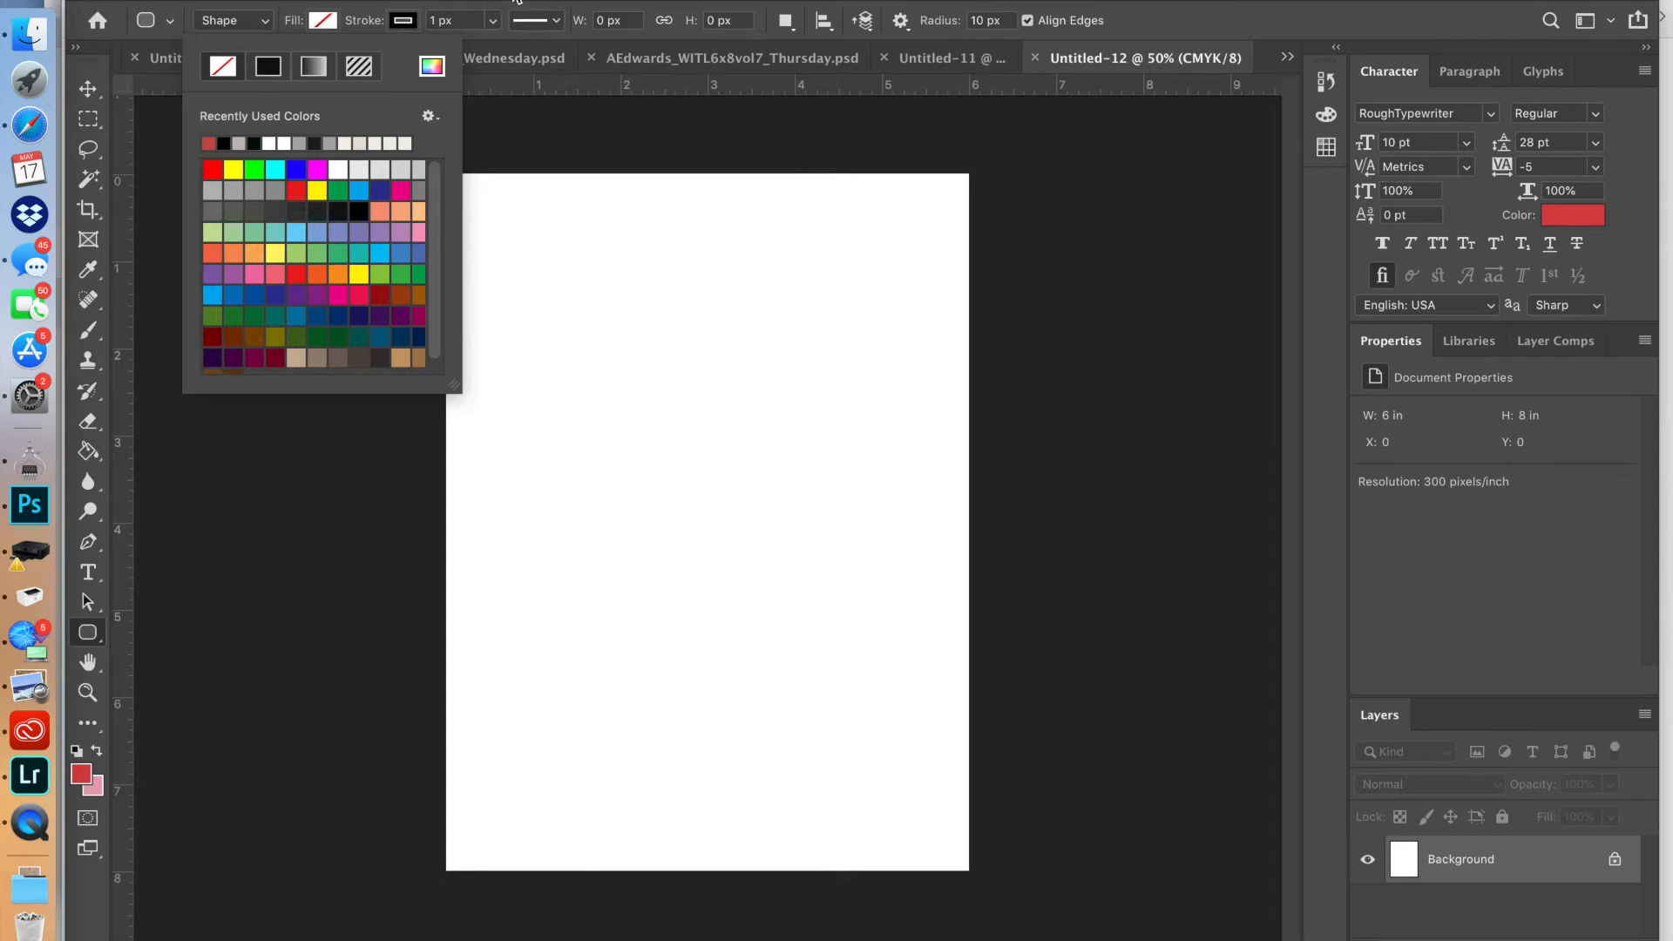
left_click(492, 24)
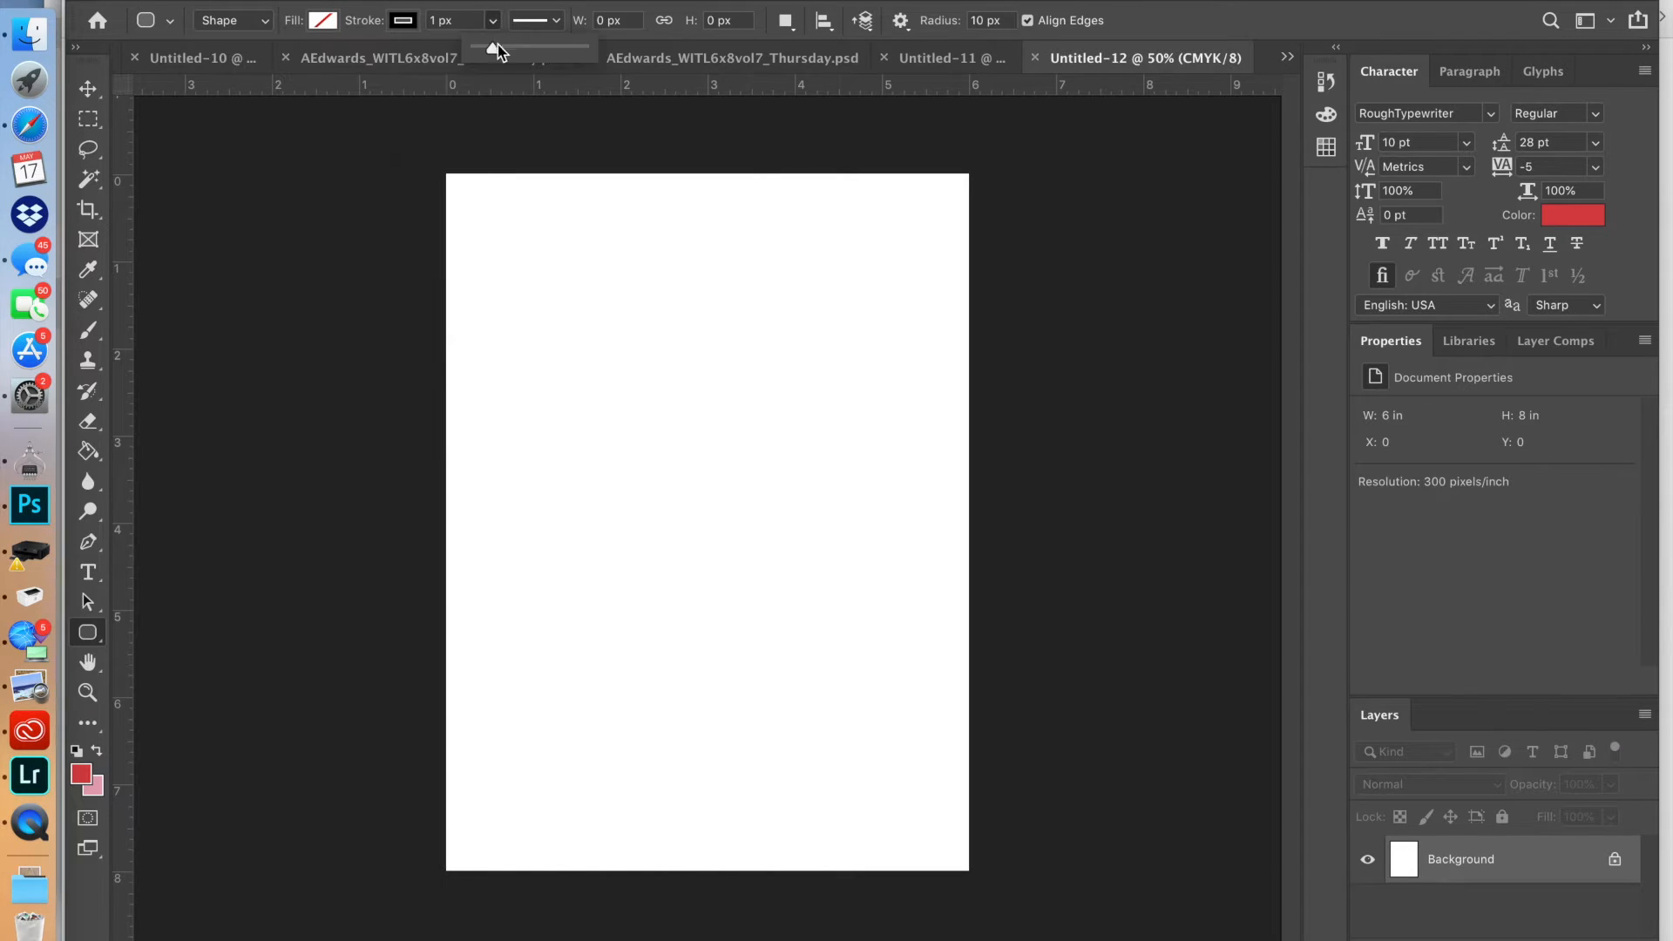
left_click_drag(473, 24, 341, 30)
type("4")
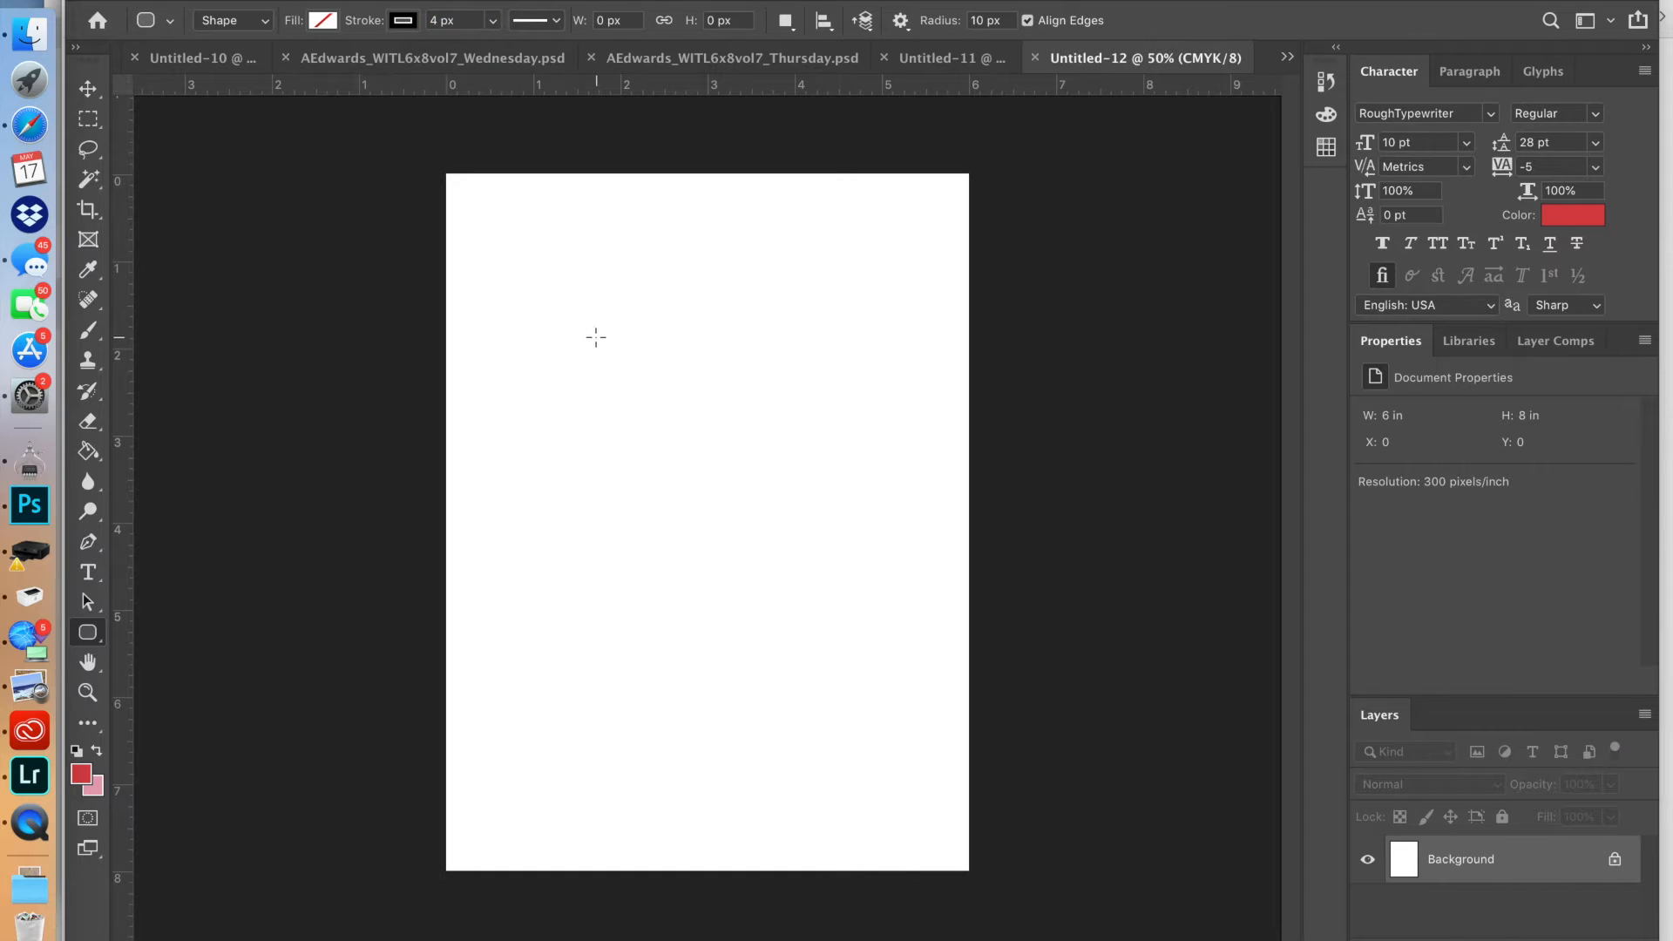
left_click_drag(585, 322, 804, 713)
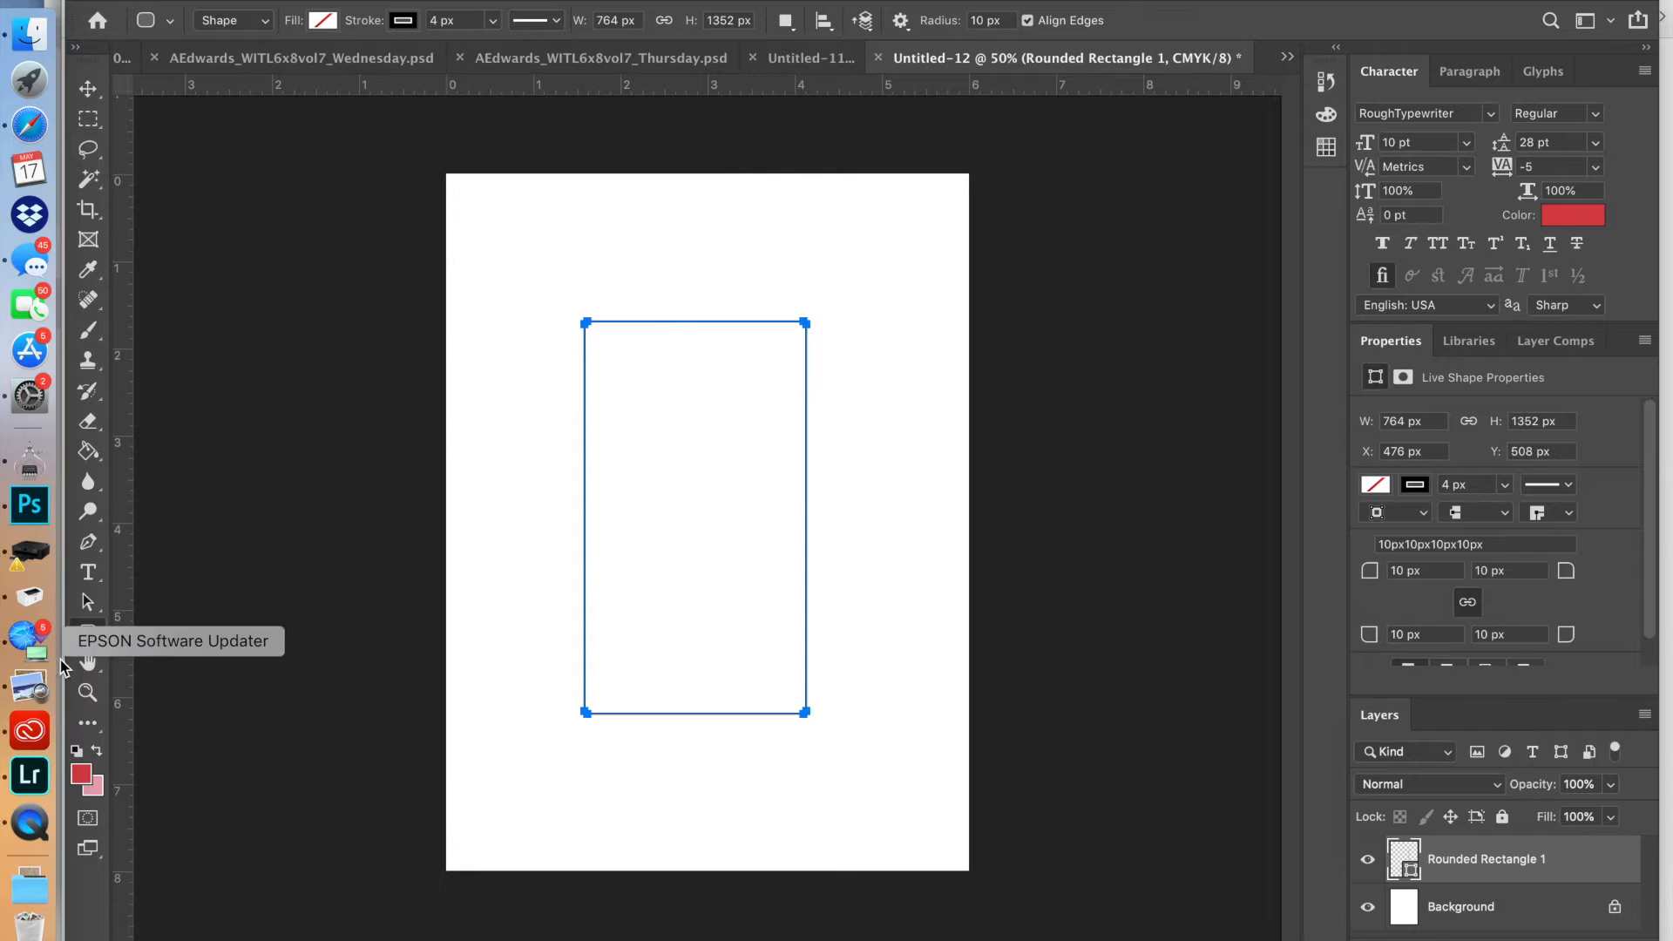
Add a new layer and draw a red-filled rounded rectangle about 609 × 1016 px inside the outlined one.
left_click(85, 637)
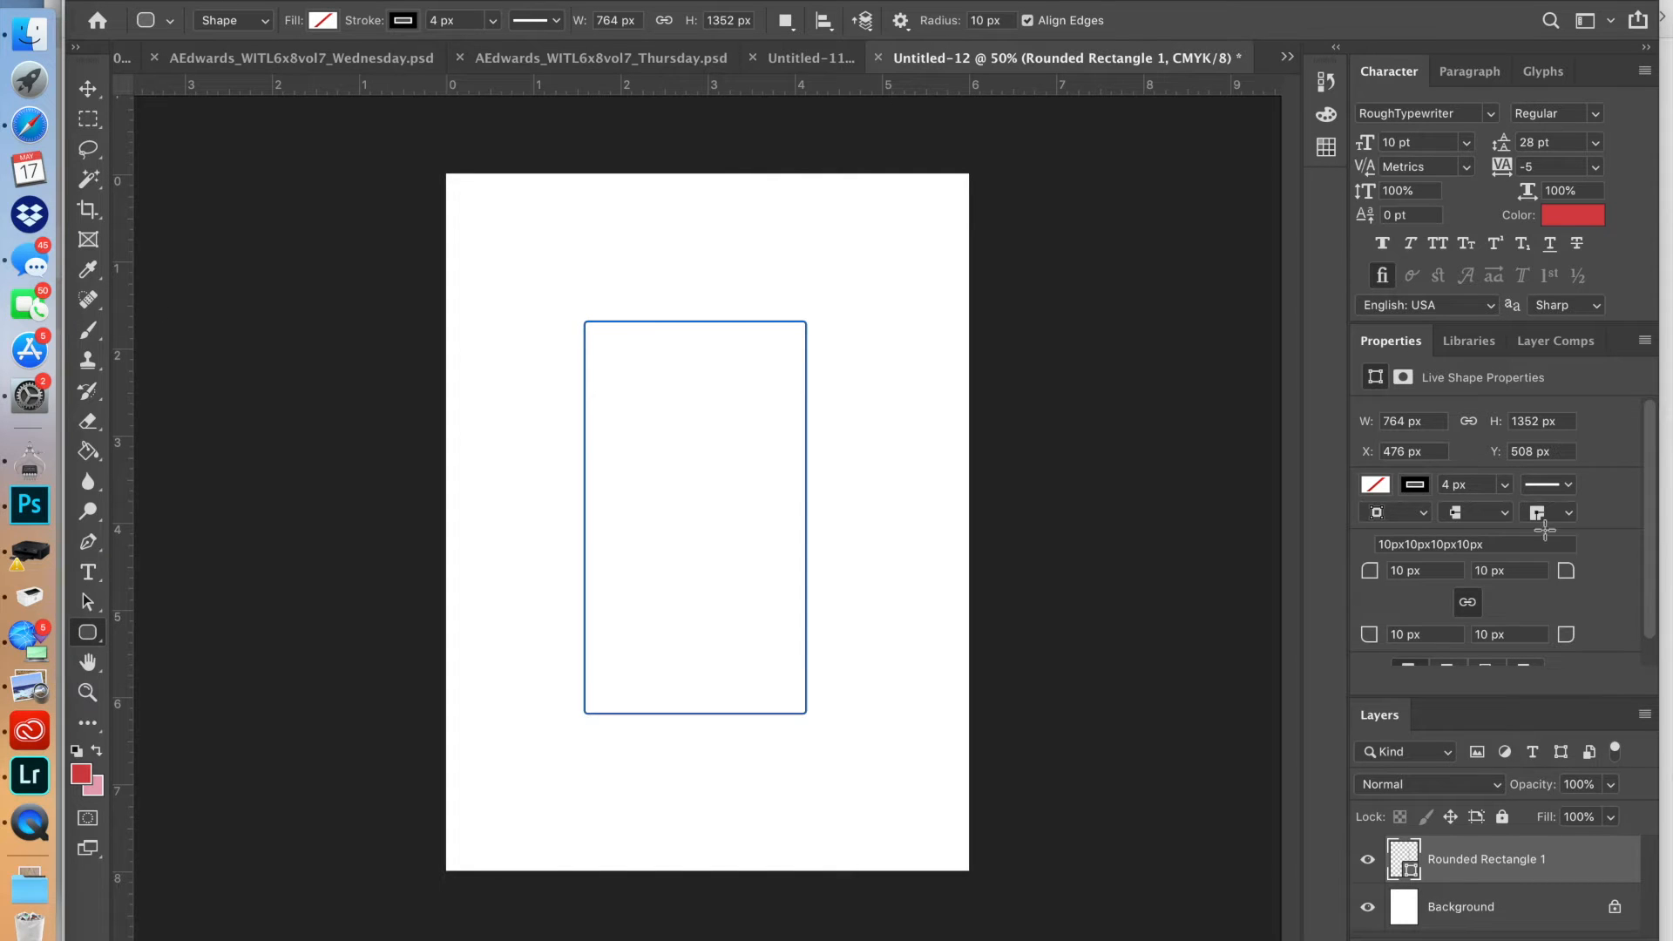
key("super+shift+alt+n")
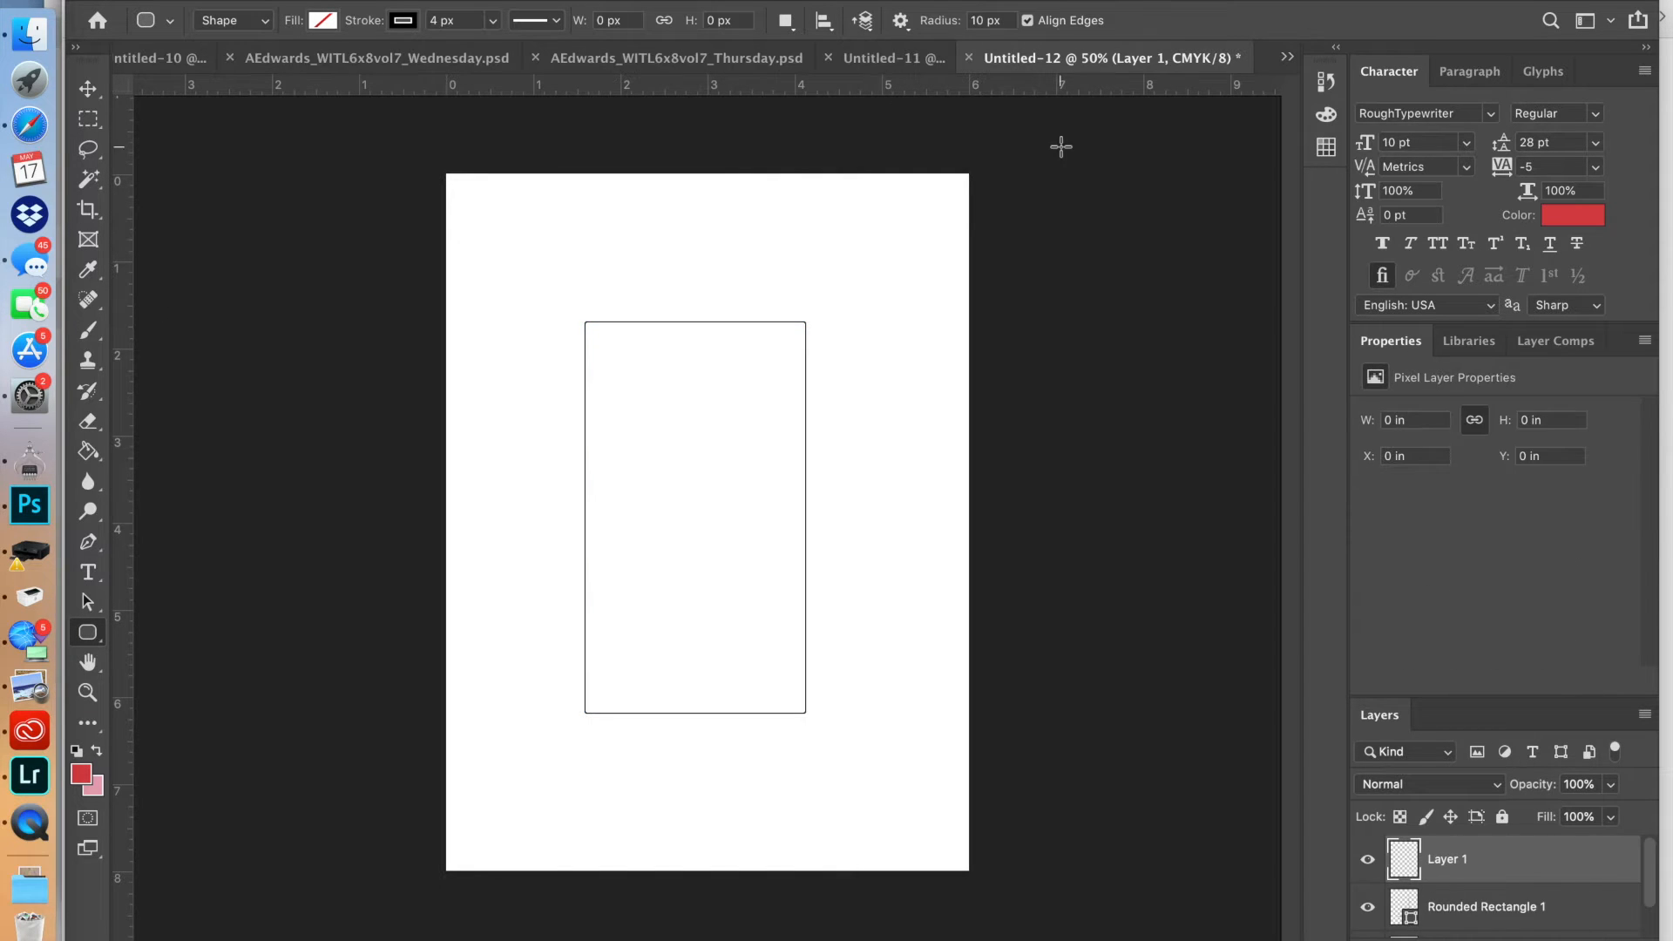
left_click(328, 22)
left_click(218, 171)
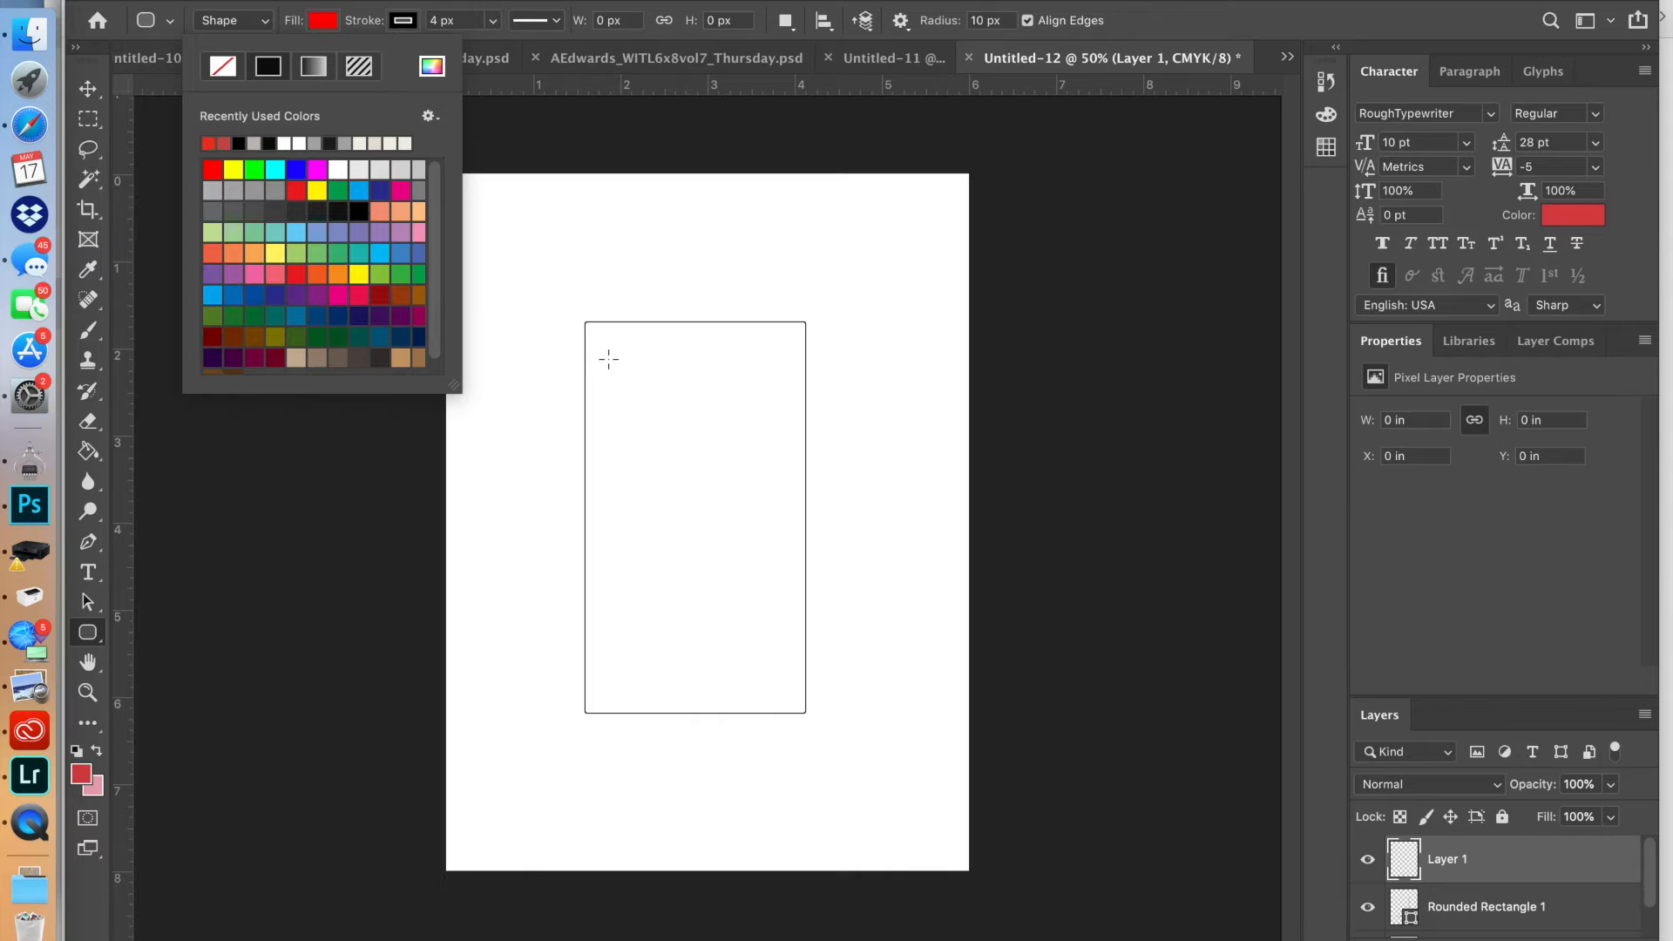
left_click(608, 365)
left_click_drag(607, 365, 783, 660)
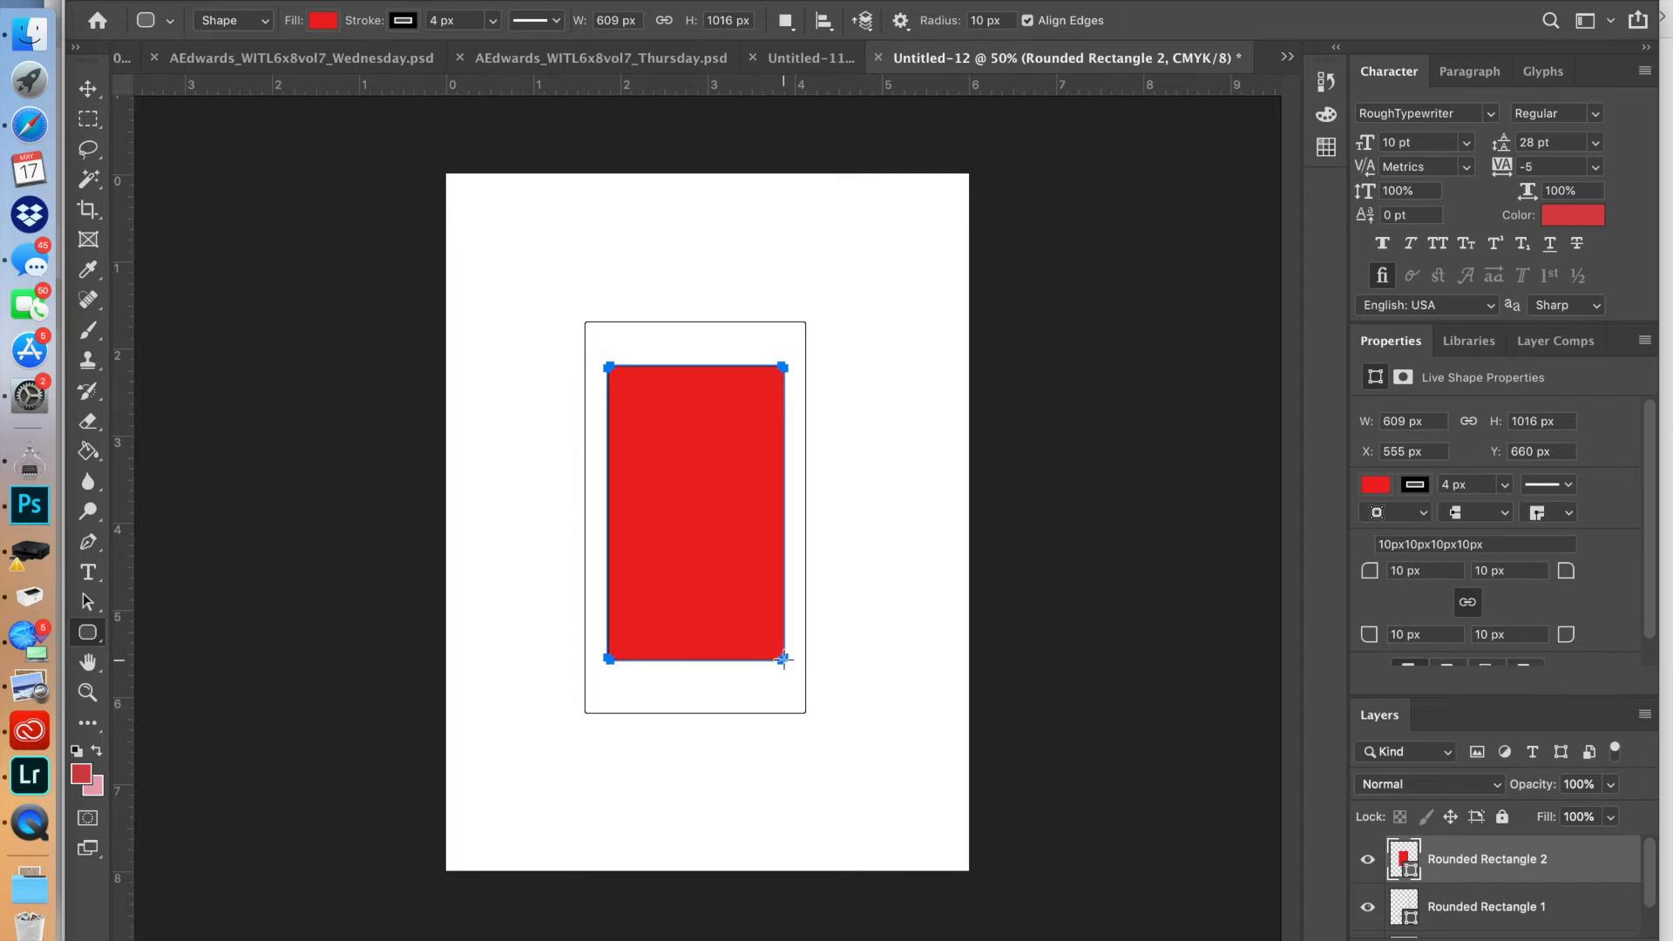
Align the vertical and horizontal centres of the two rounded rectangles, and deselect them.
left_click(97, 89)
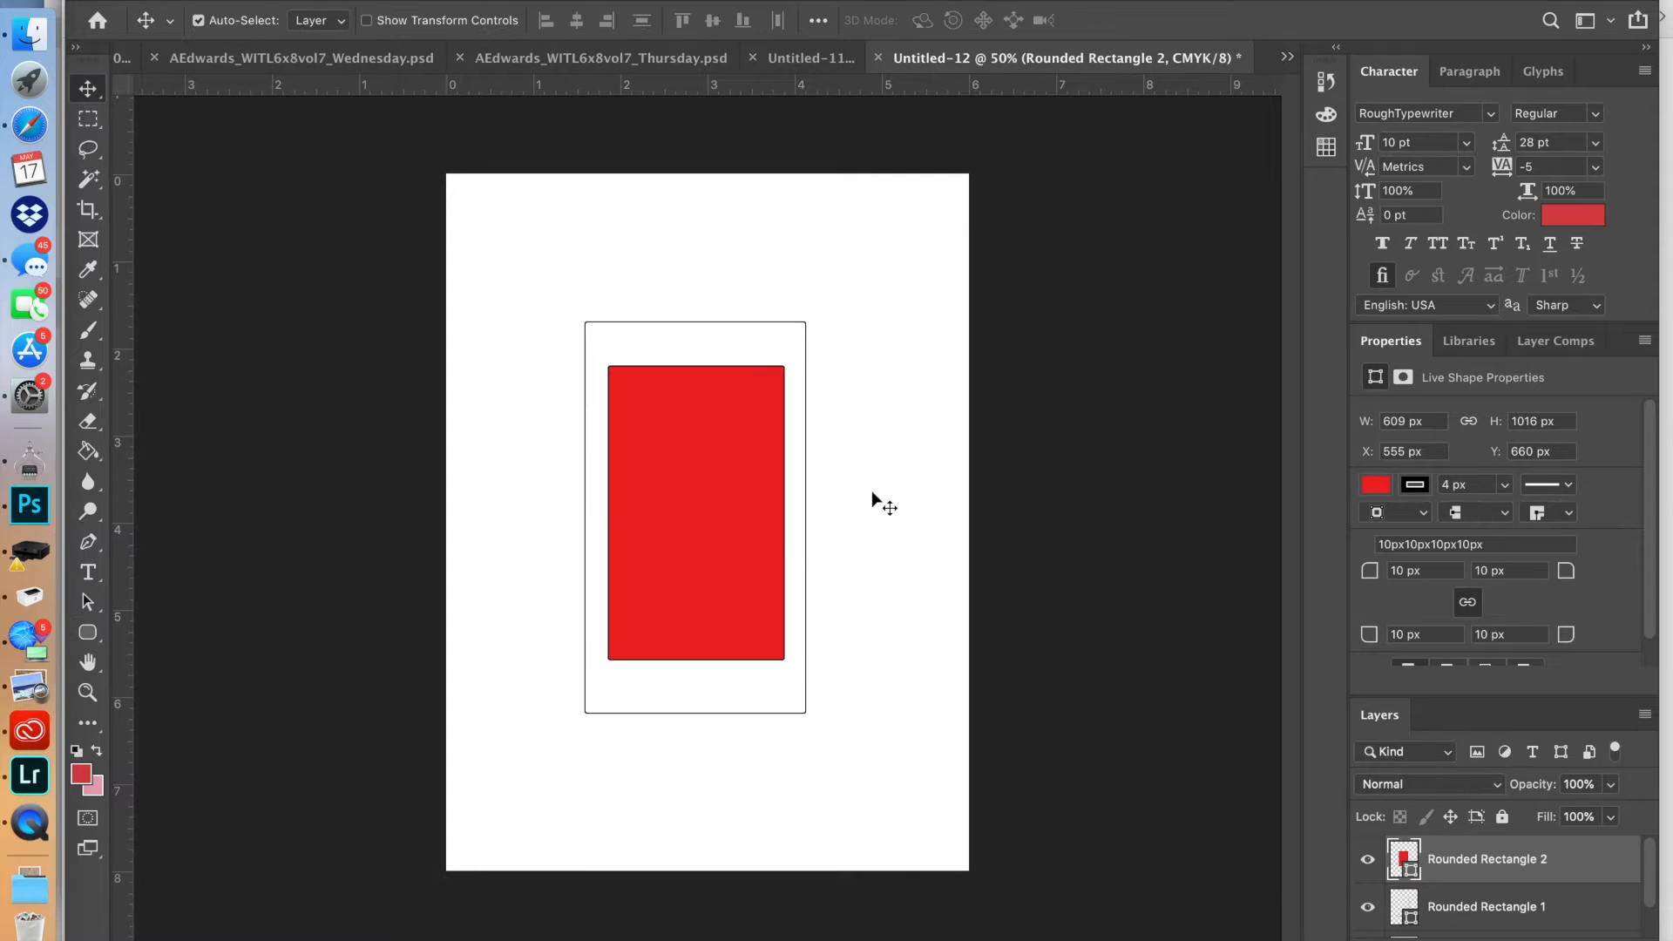
left_click(1529, 902, "shift")
left_click(713, 25)
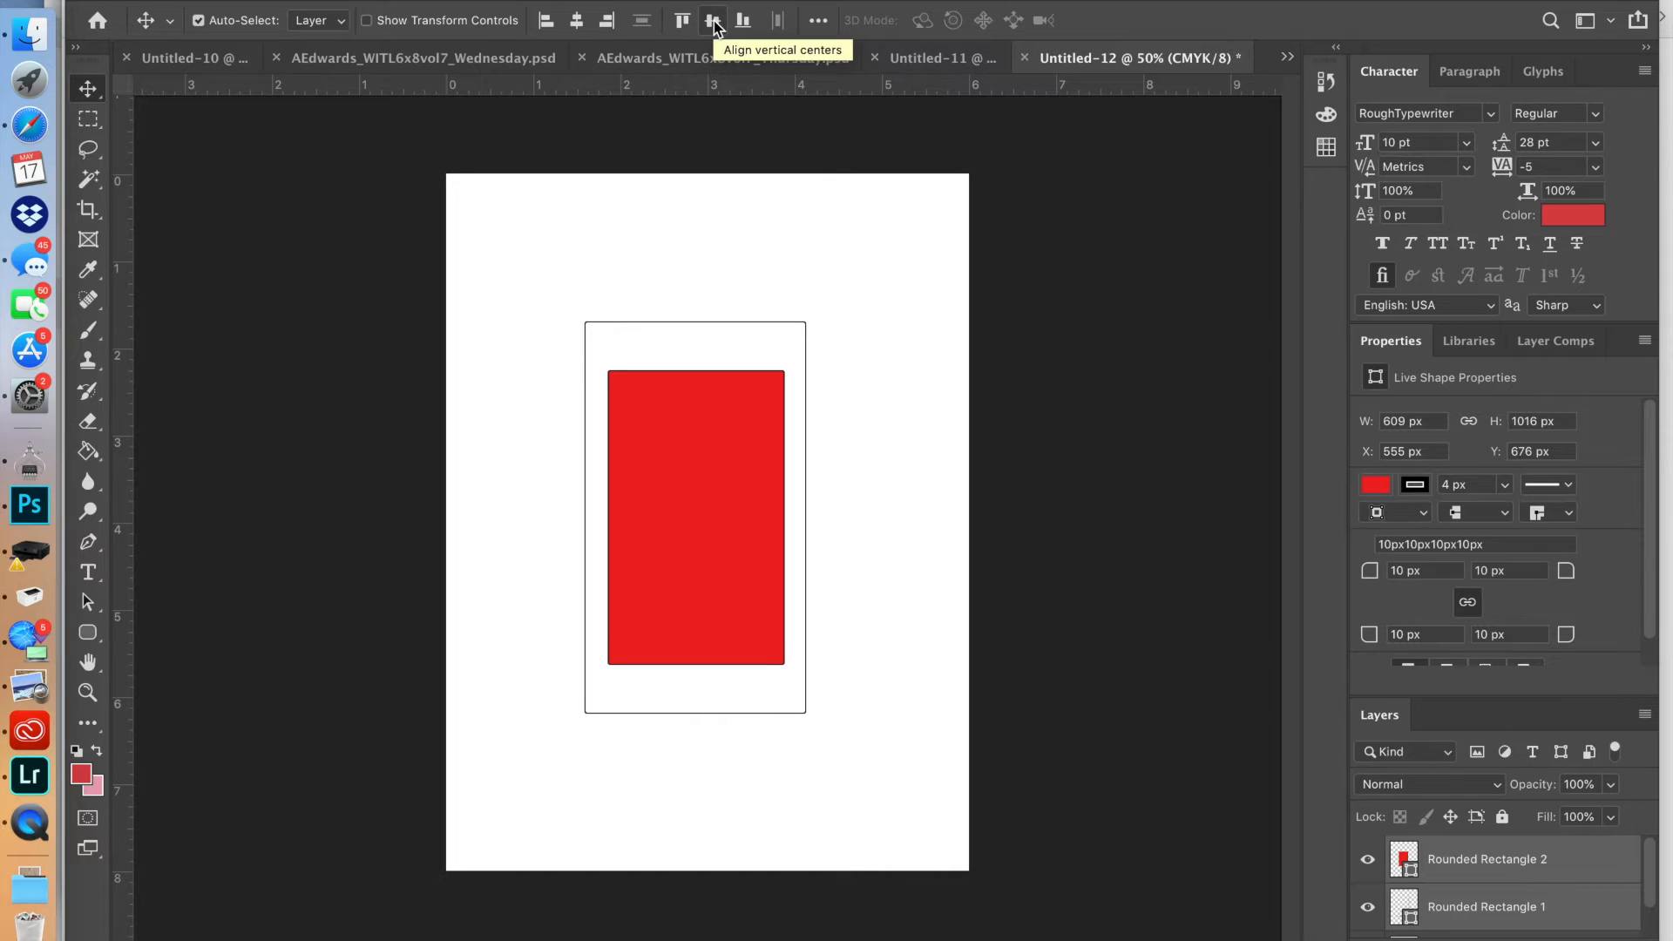
left_click(817, 20)
left_click(742, 91)
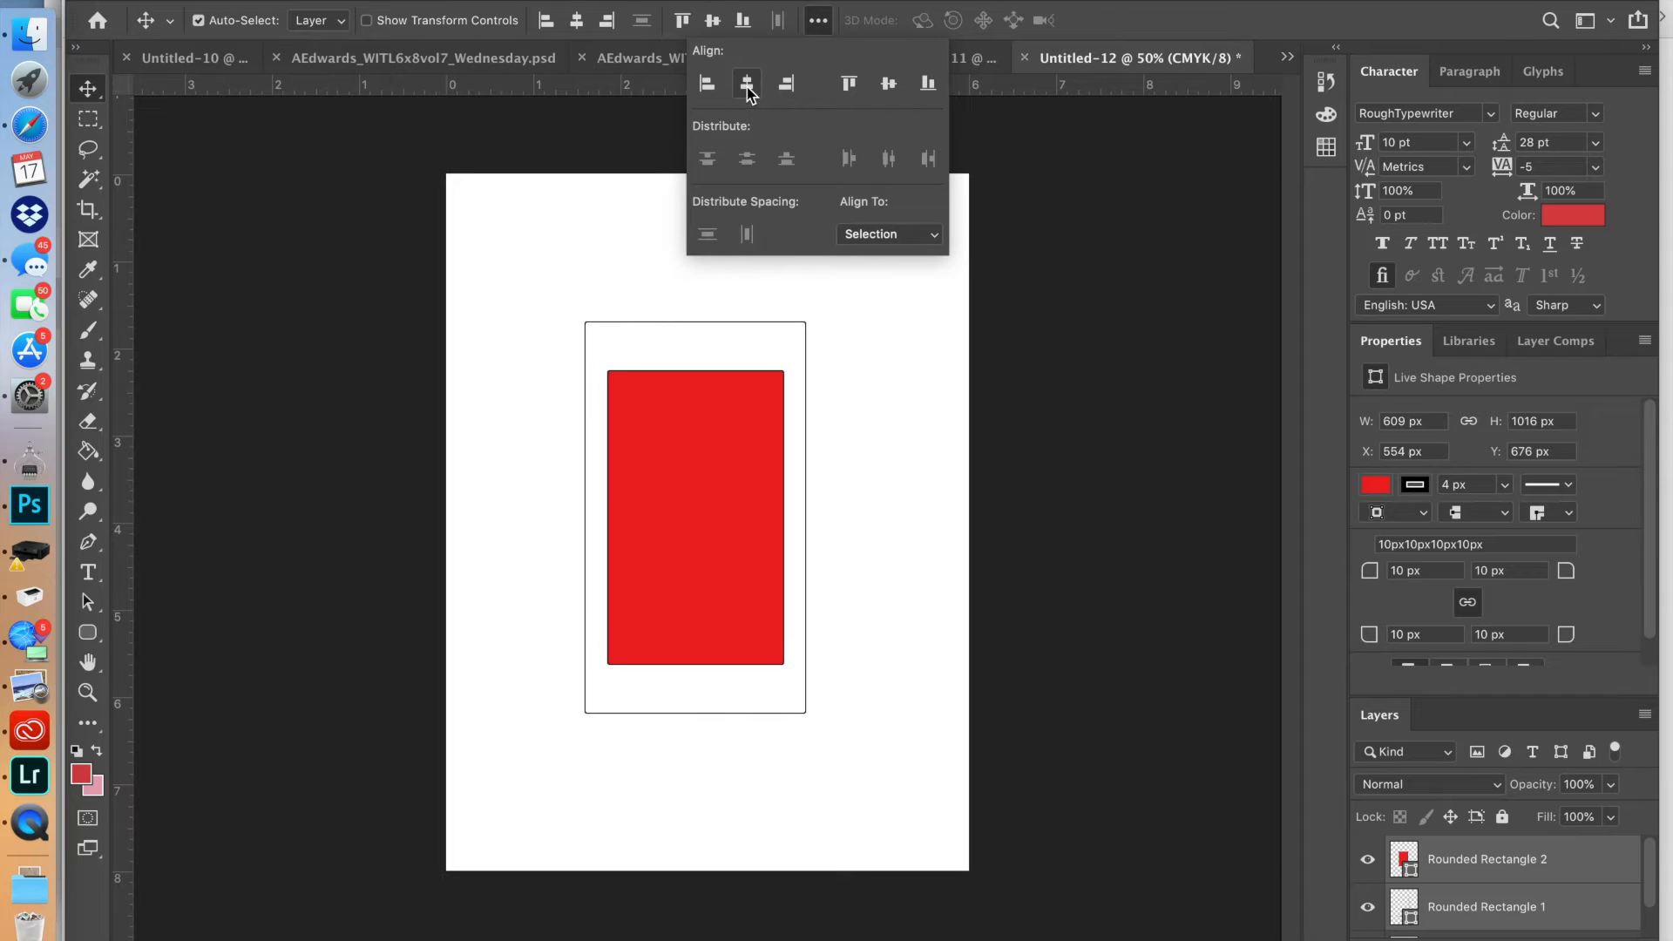
left_click(1006, 388)
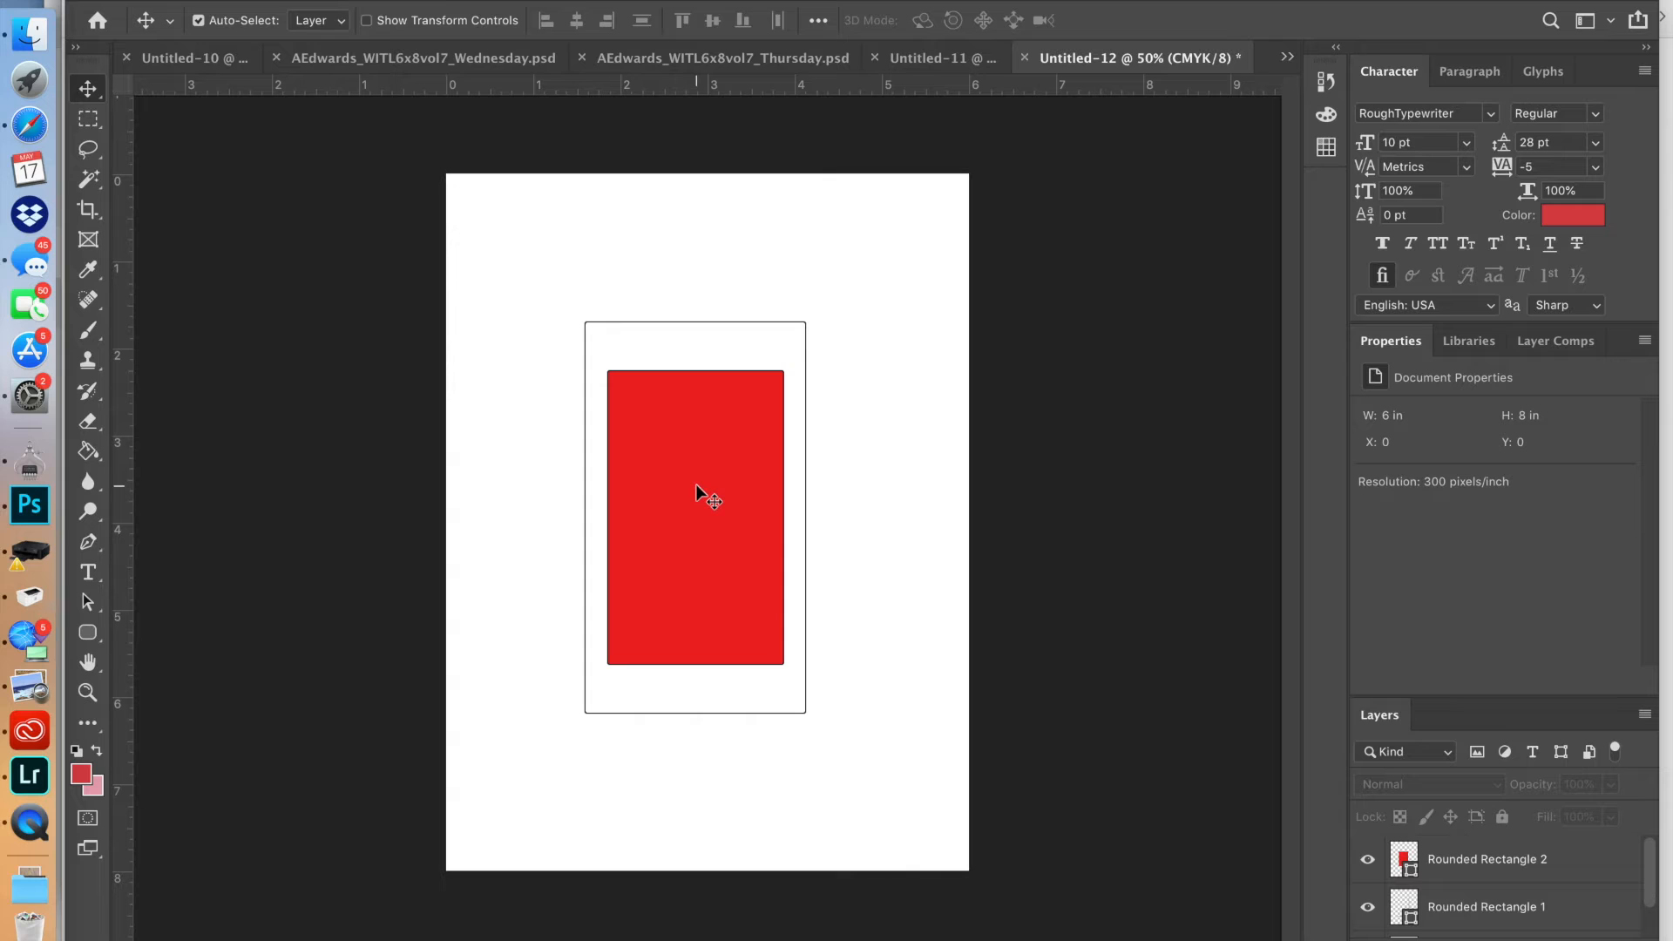
Move the red rectangle upward inside the outline so the margin beneath it is wider than the one above.
left_click(1466, 861)
key("Up")
key("Up")
key("Up")
key("Up")
key("Up")
key("Up")
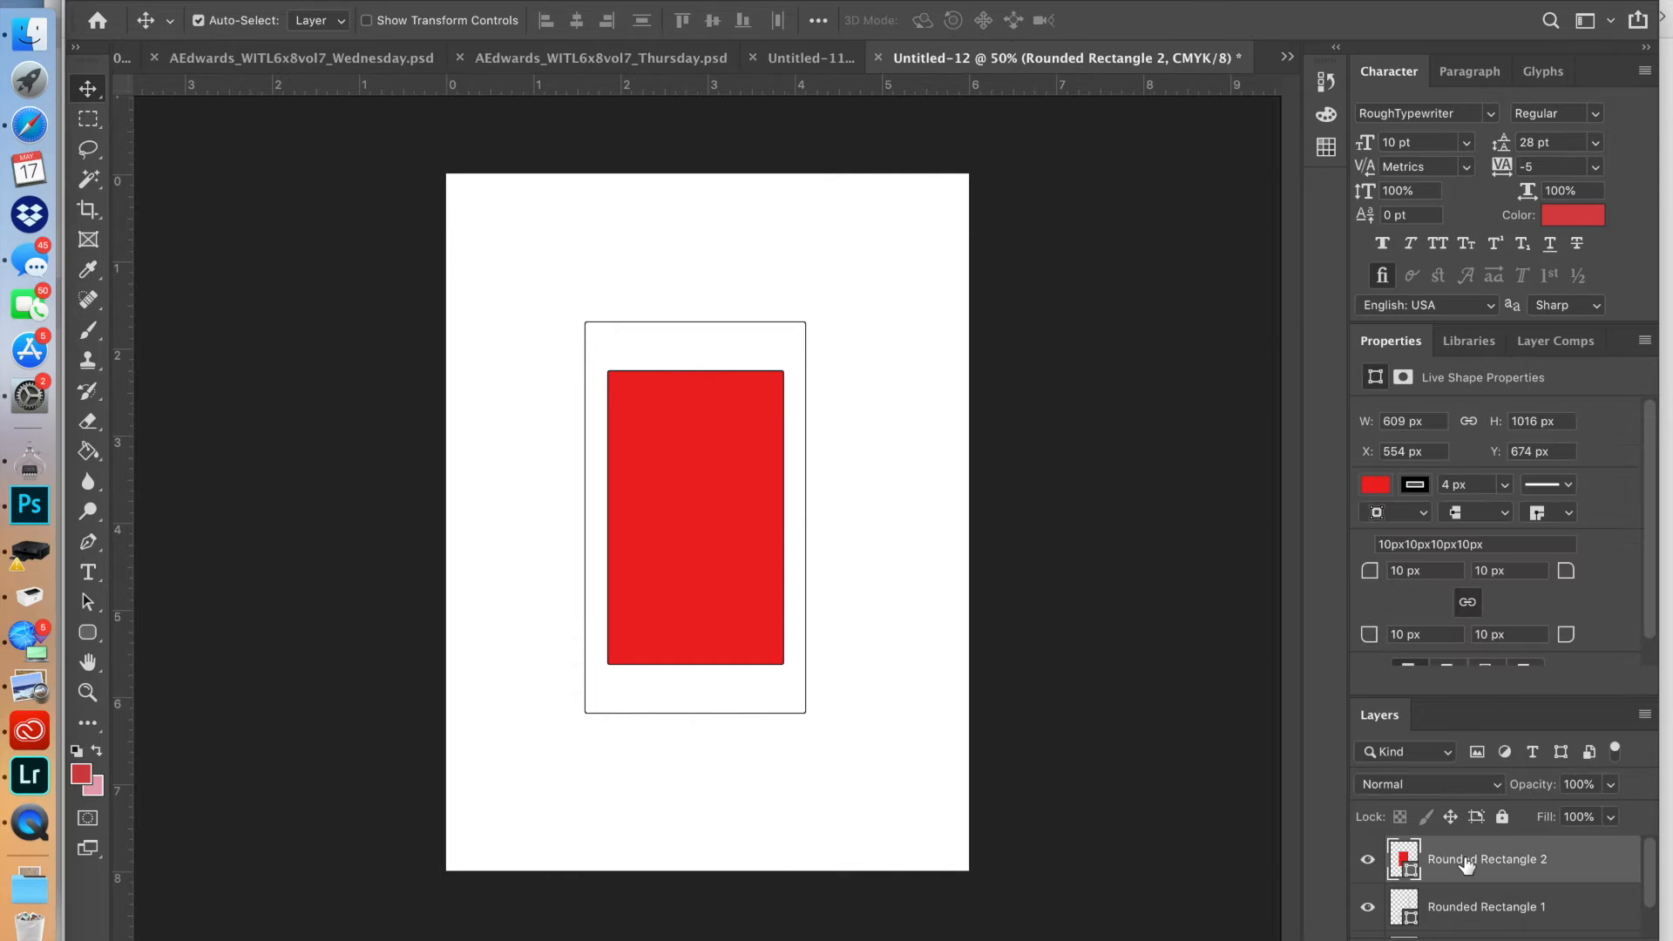
key("Up")
key("Up")
key("Up")
key("Up")
key("Up")
key("Up")
key("Up")
key("Up")
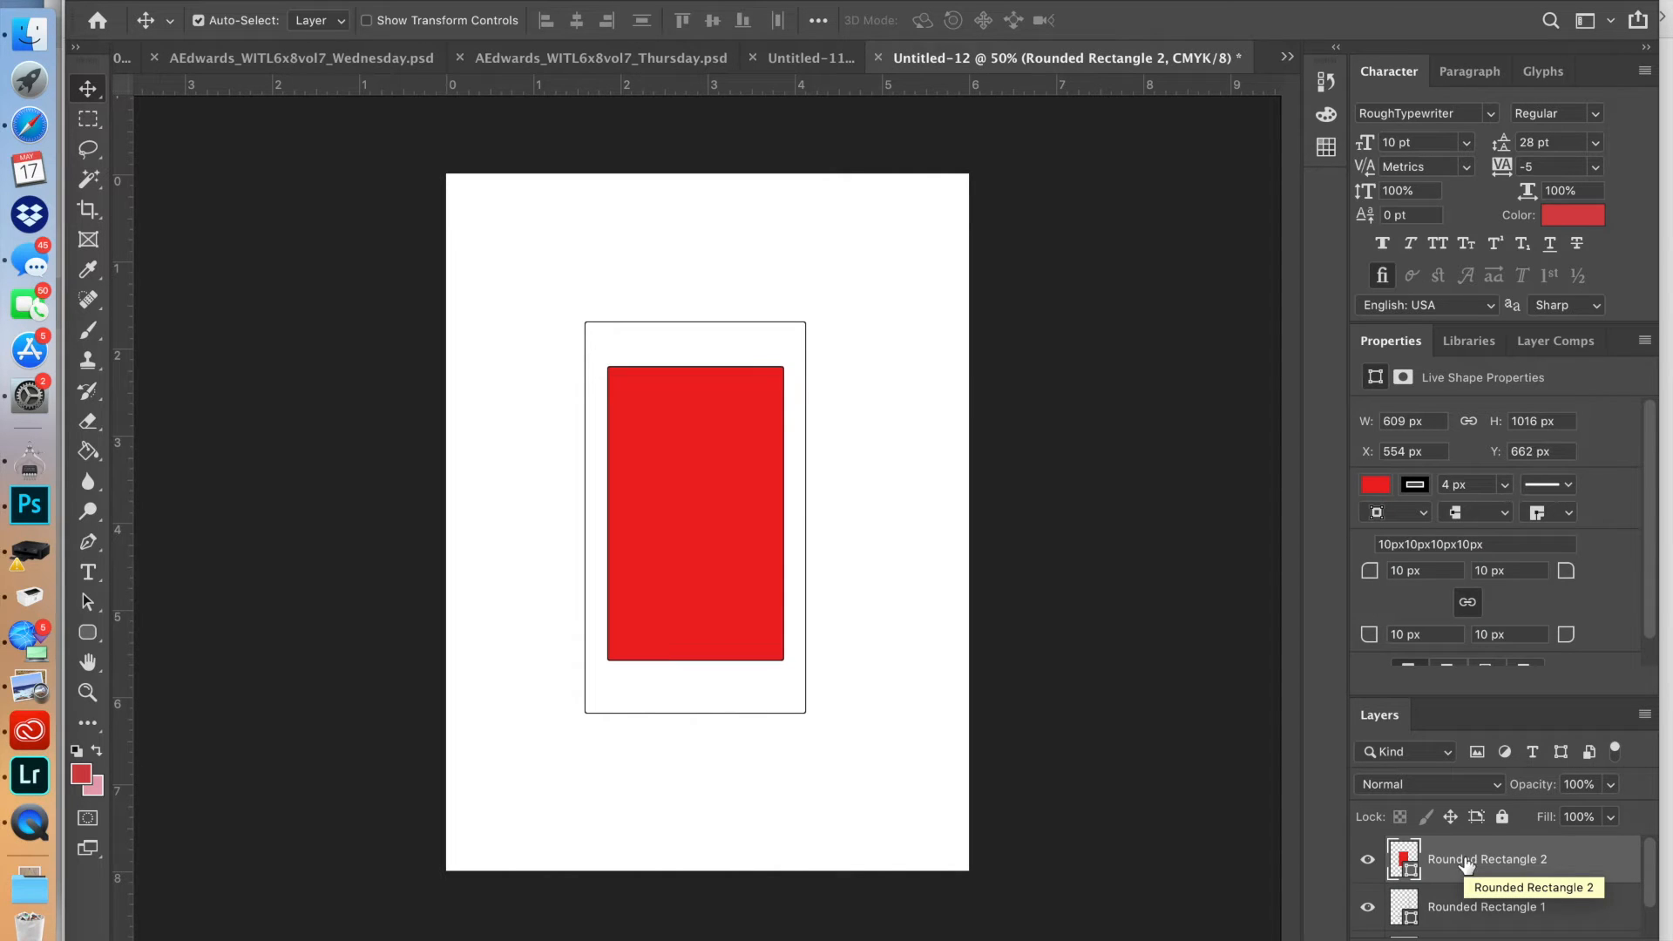
left_click_drag(732, 567, 723, 548)
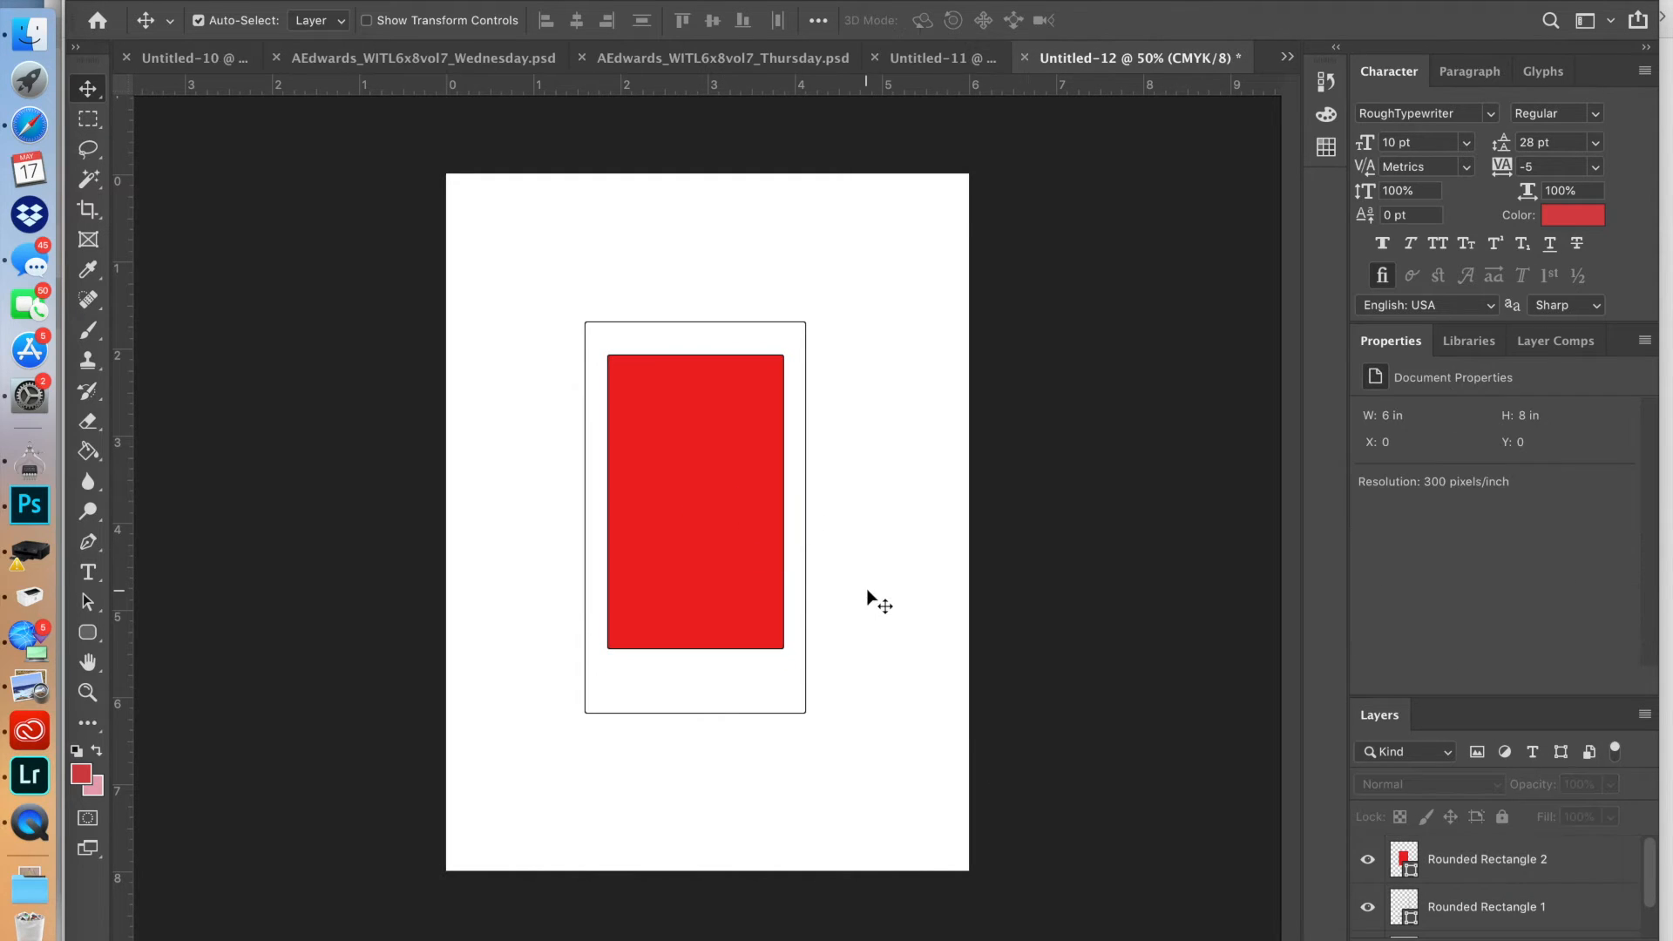
Remove the fill from both rectangles and draw a thin unfilled rounded bar about 409 × 26 px above the inner one.
left_click(1453, 906, "shift")
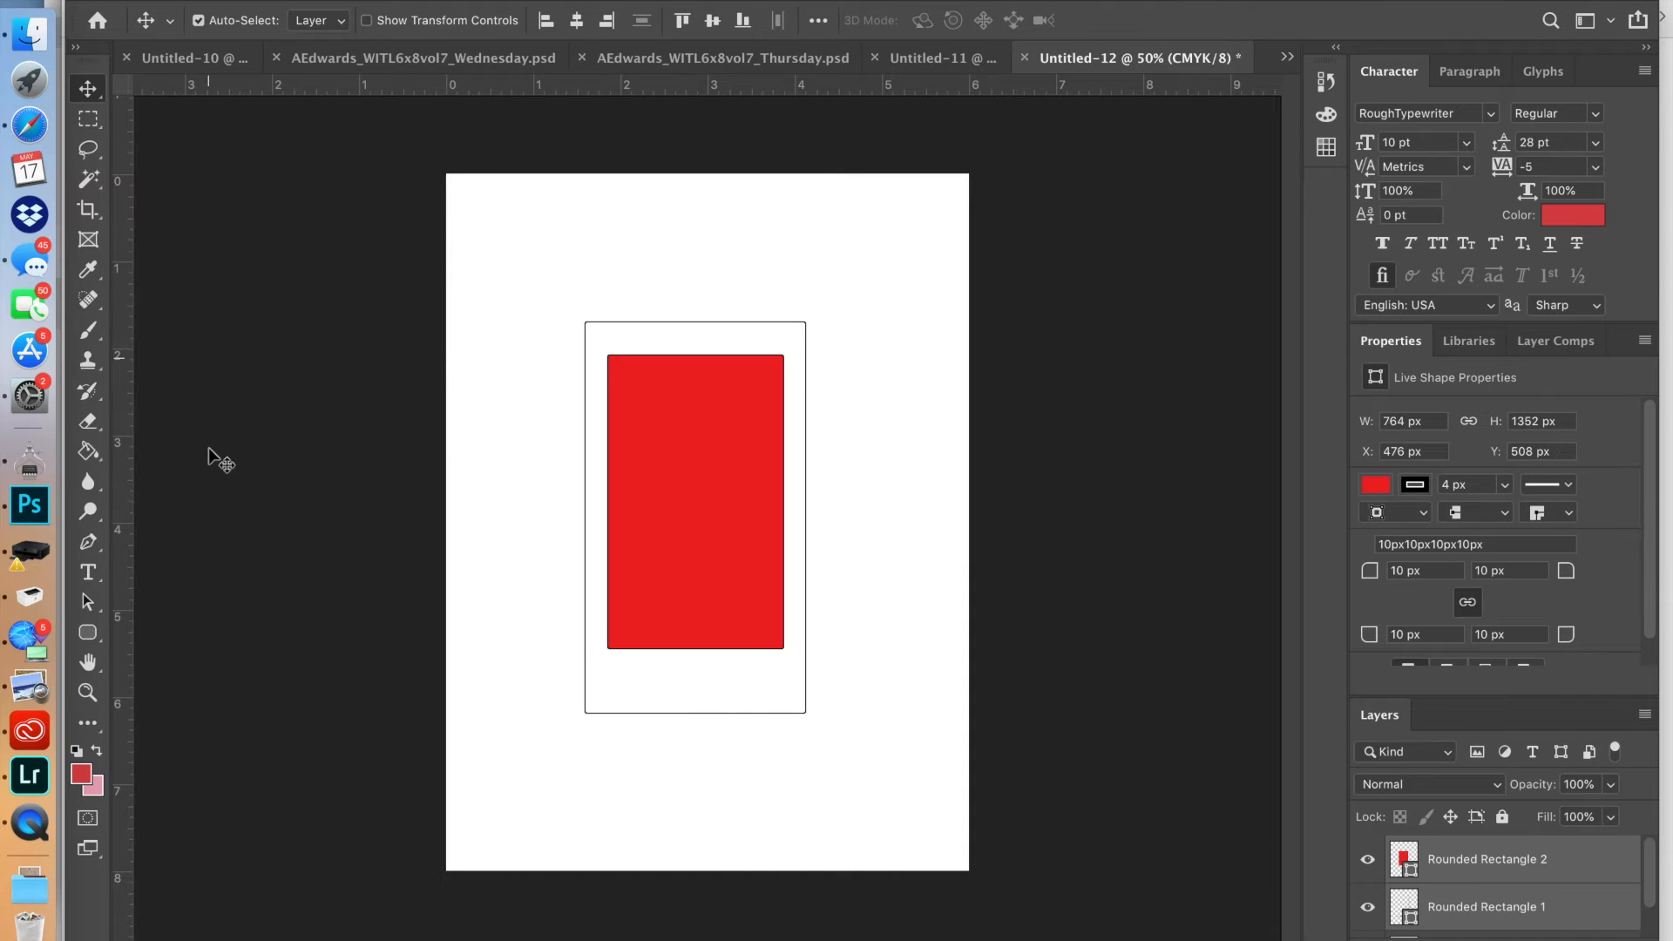
left_click(90, 633)
left_click(338, 26)
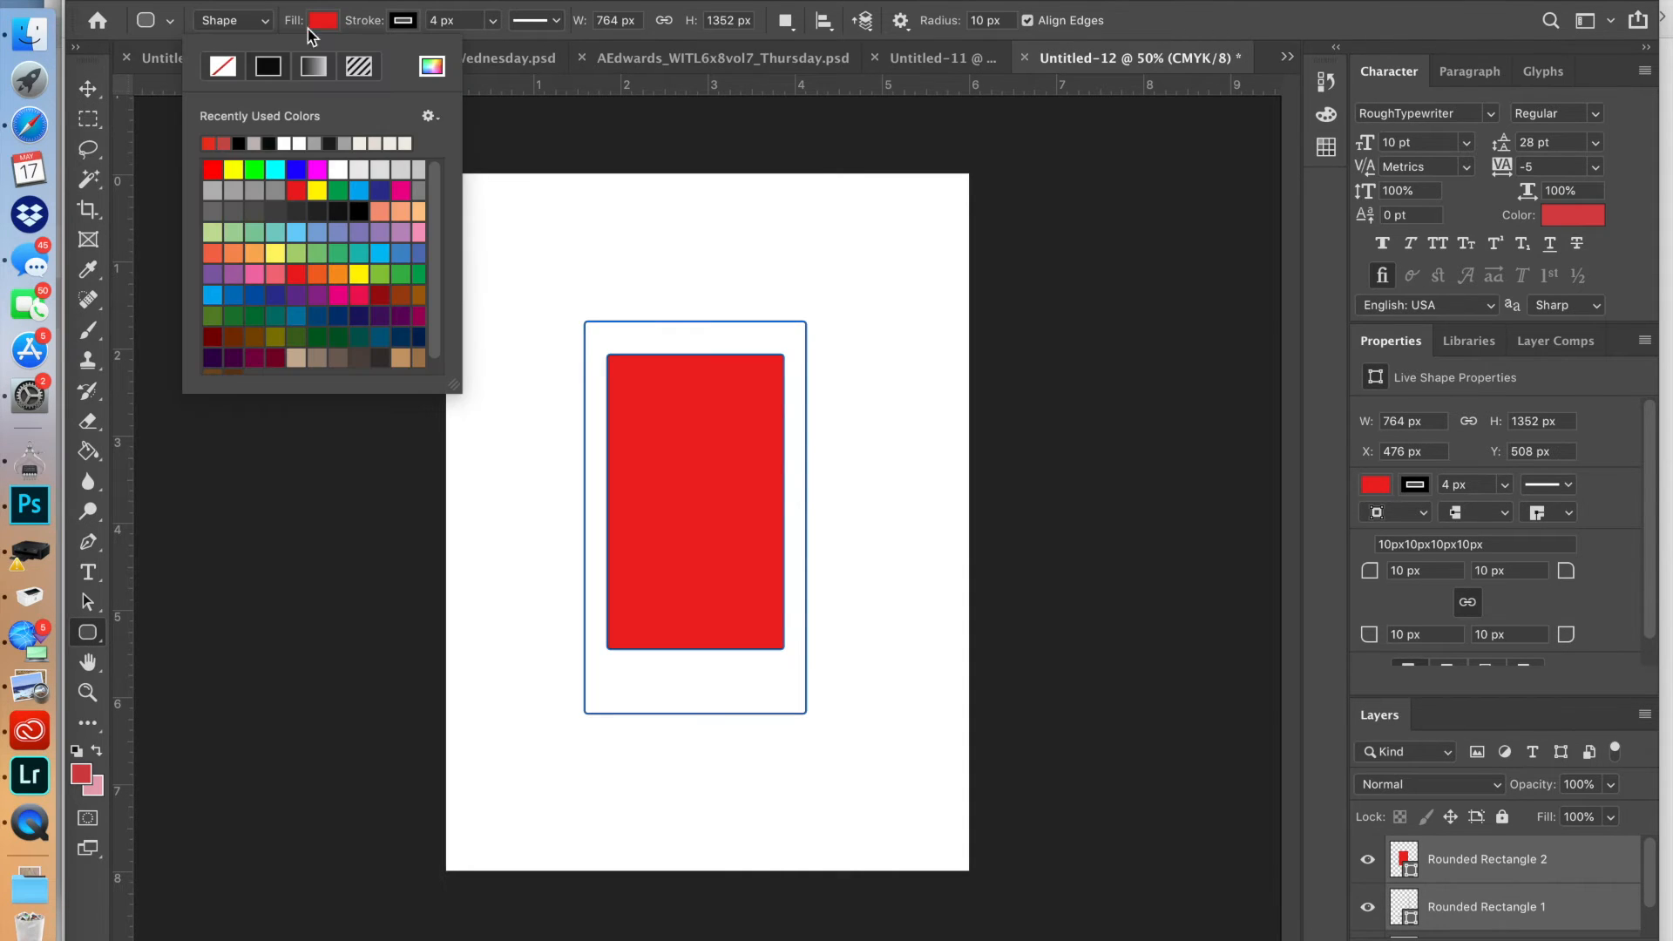
left_click(221, 67)
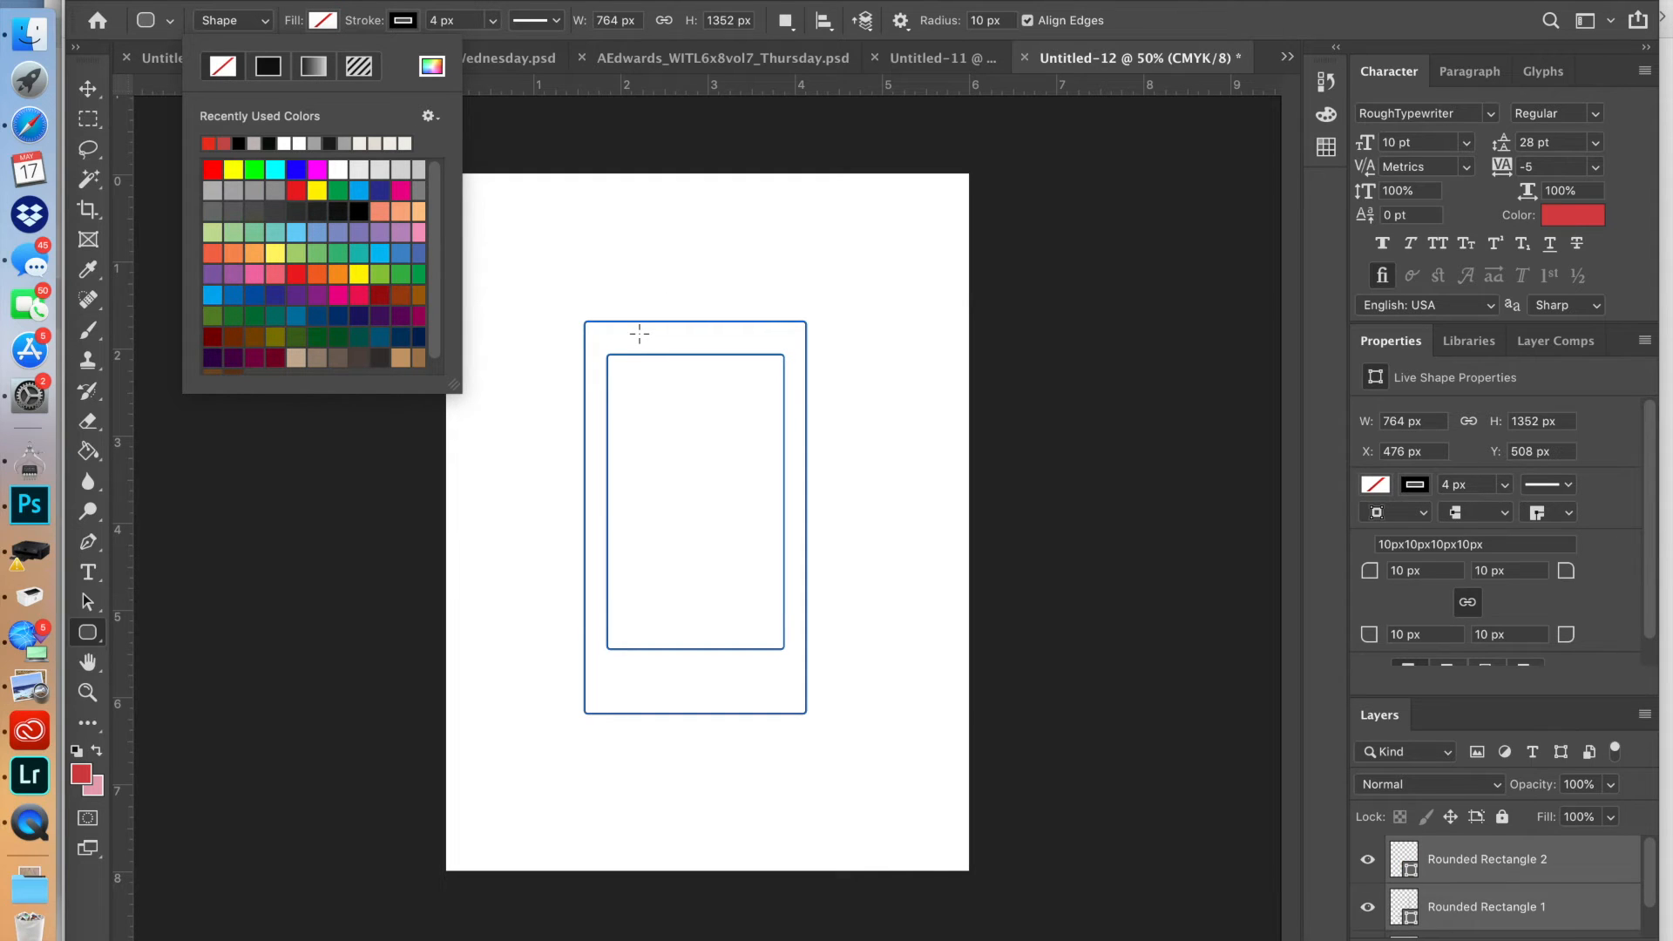
left_click_drag(639, 334, 758, 340)
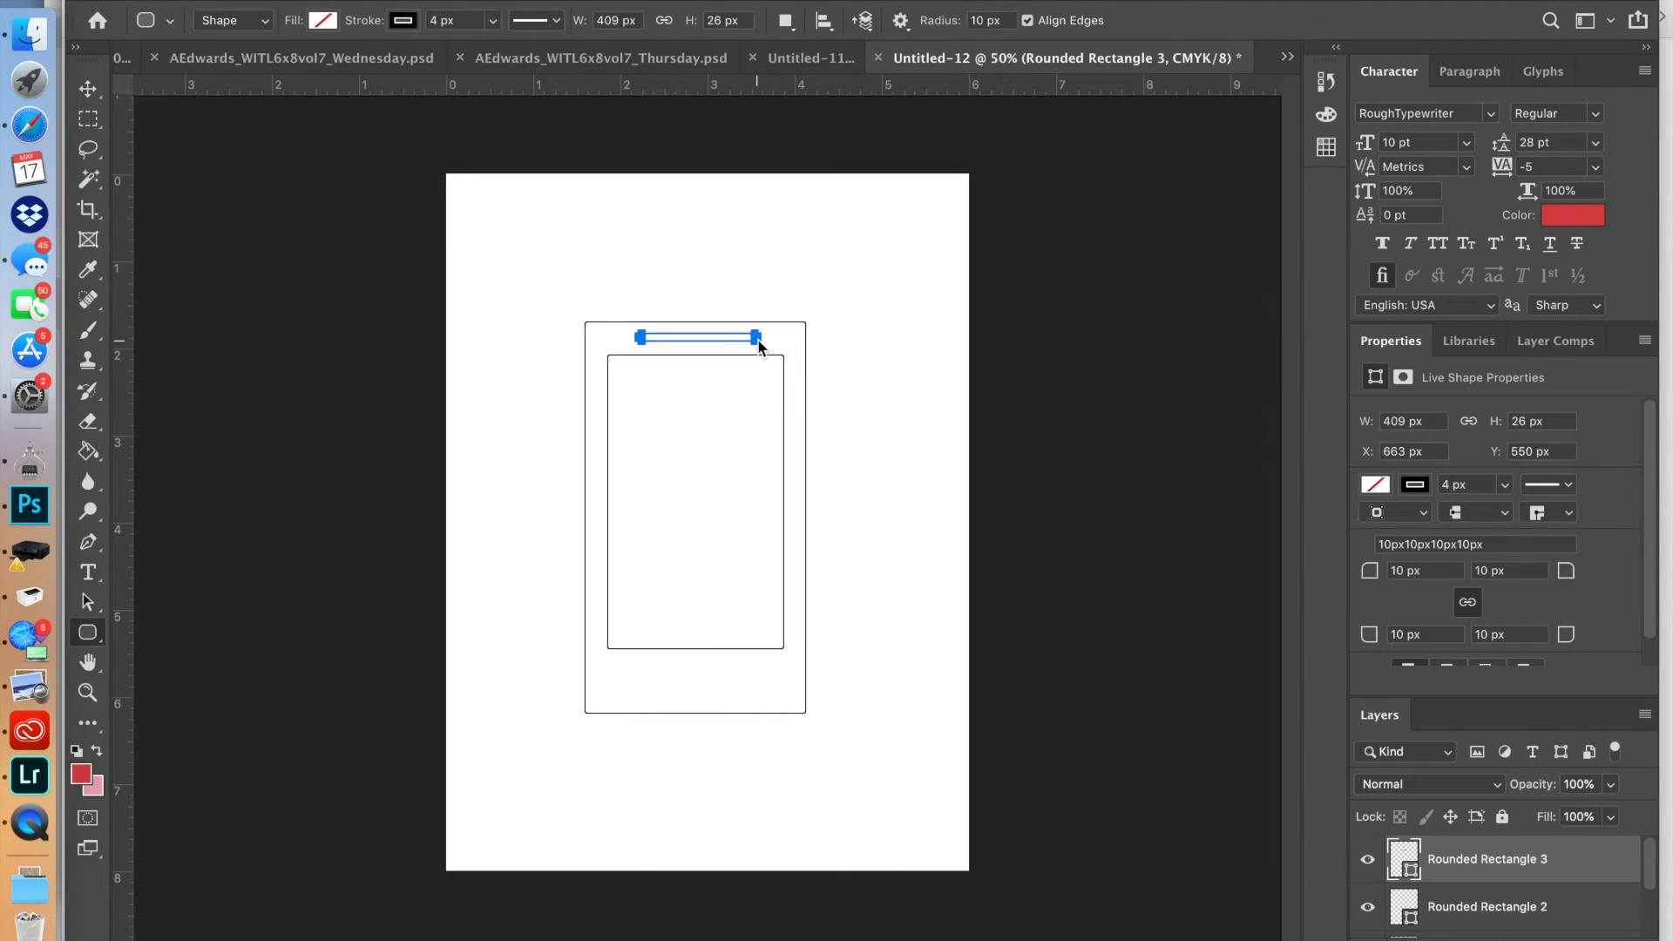
left_click(89, 89)
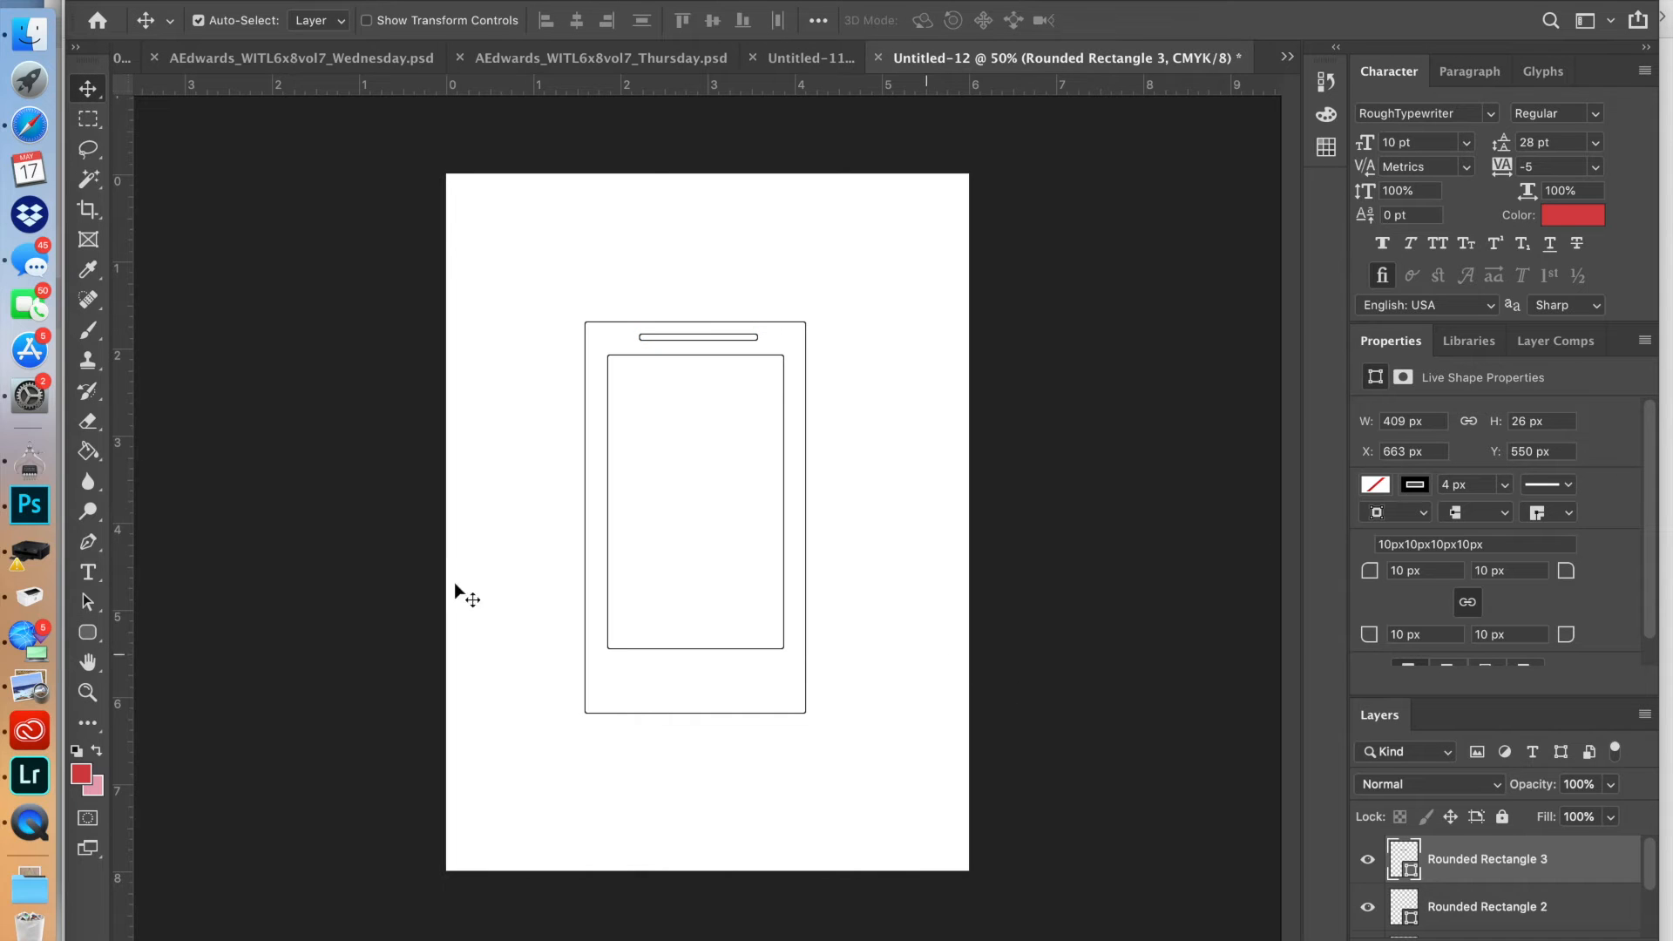
On a new layer, draw an unfilled circle about 103 px across with a 4 px stroke, centred beneath the inner rectangle.
left_click(87, 632)
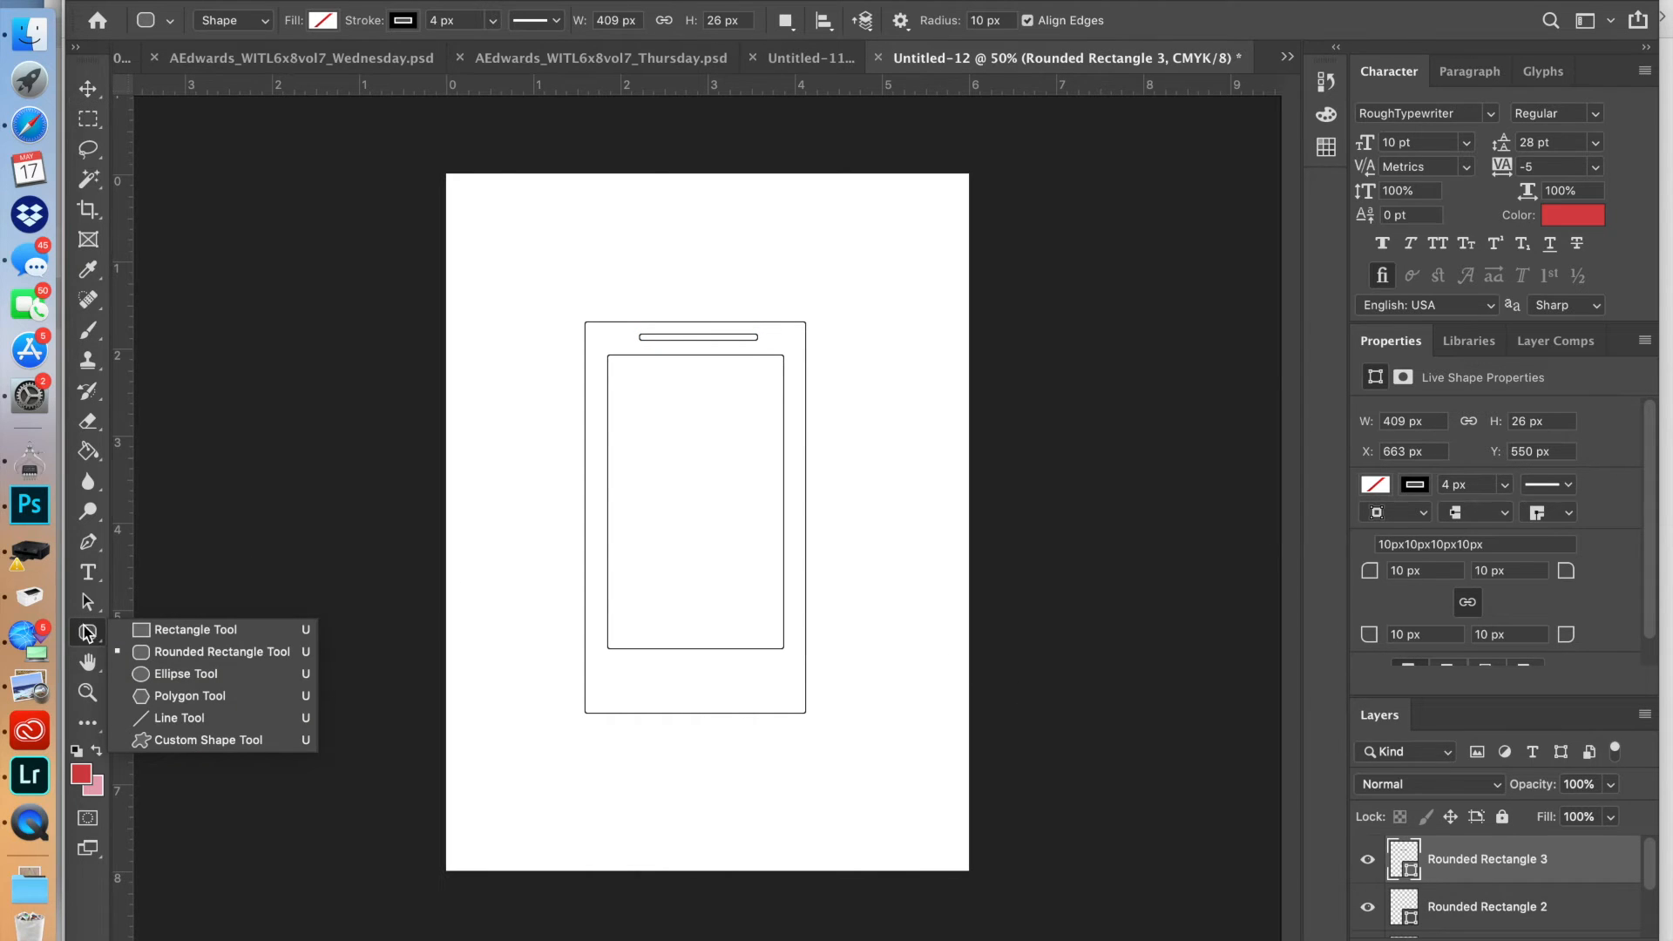
left_click(157, 672)
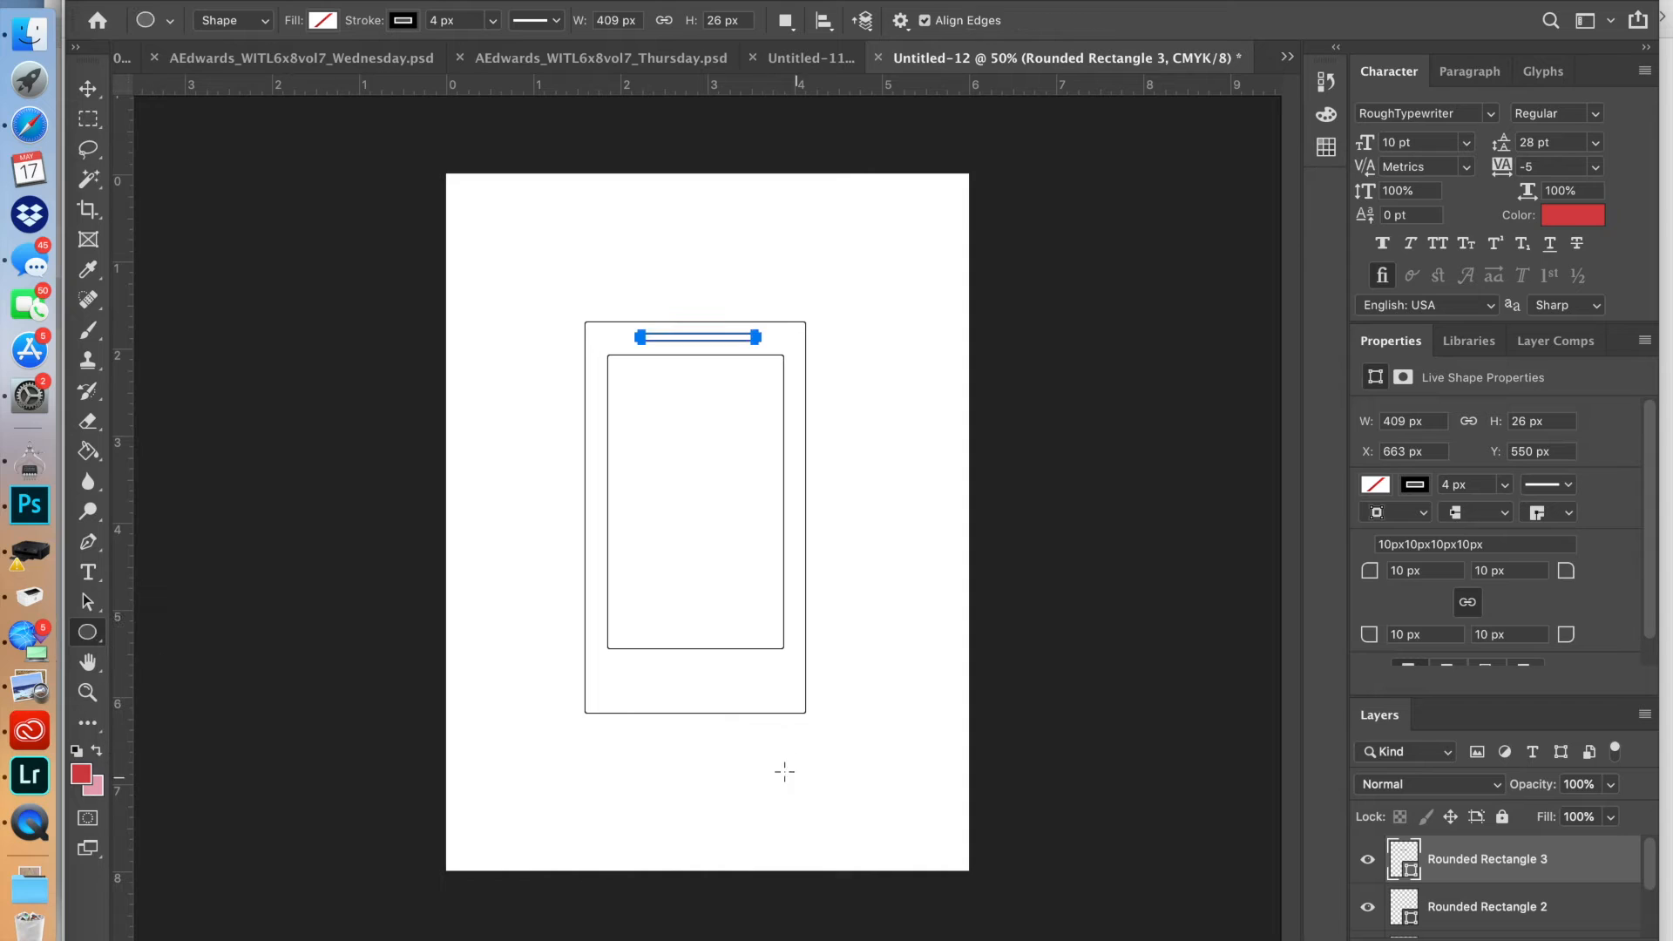
key("alt+shift+super+n")
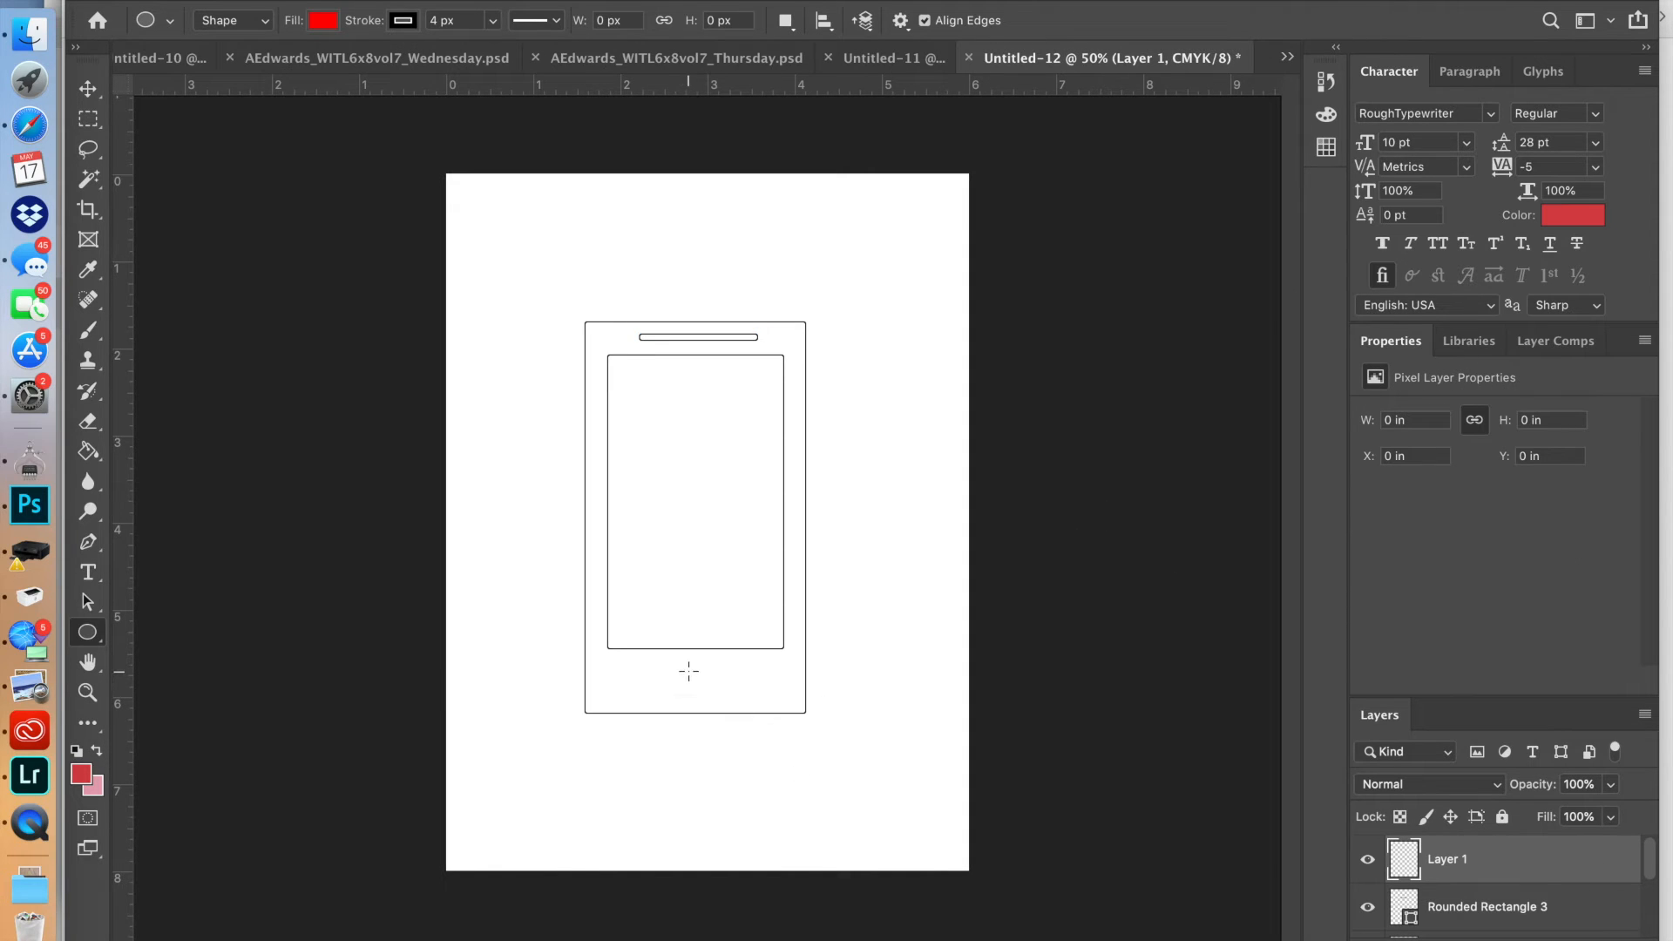
left_click_drag(688, 673, 723, 702)
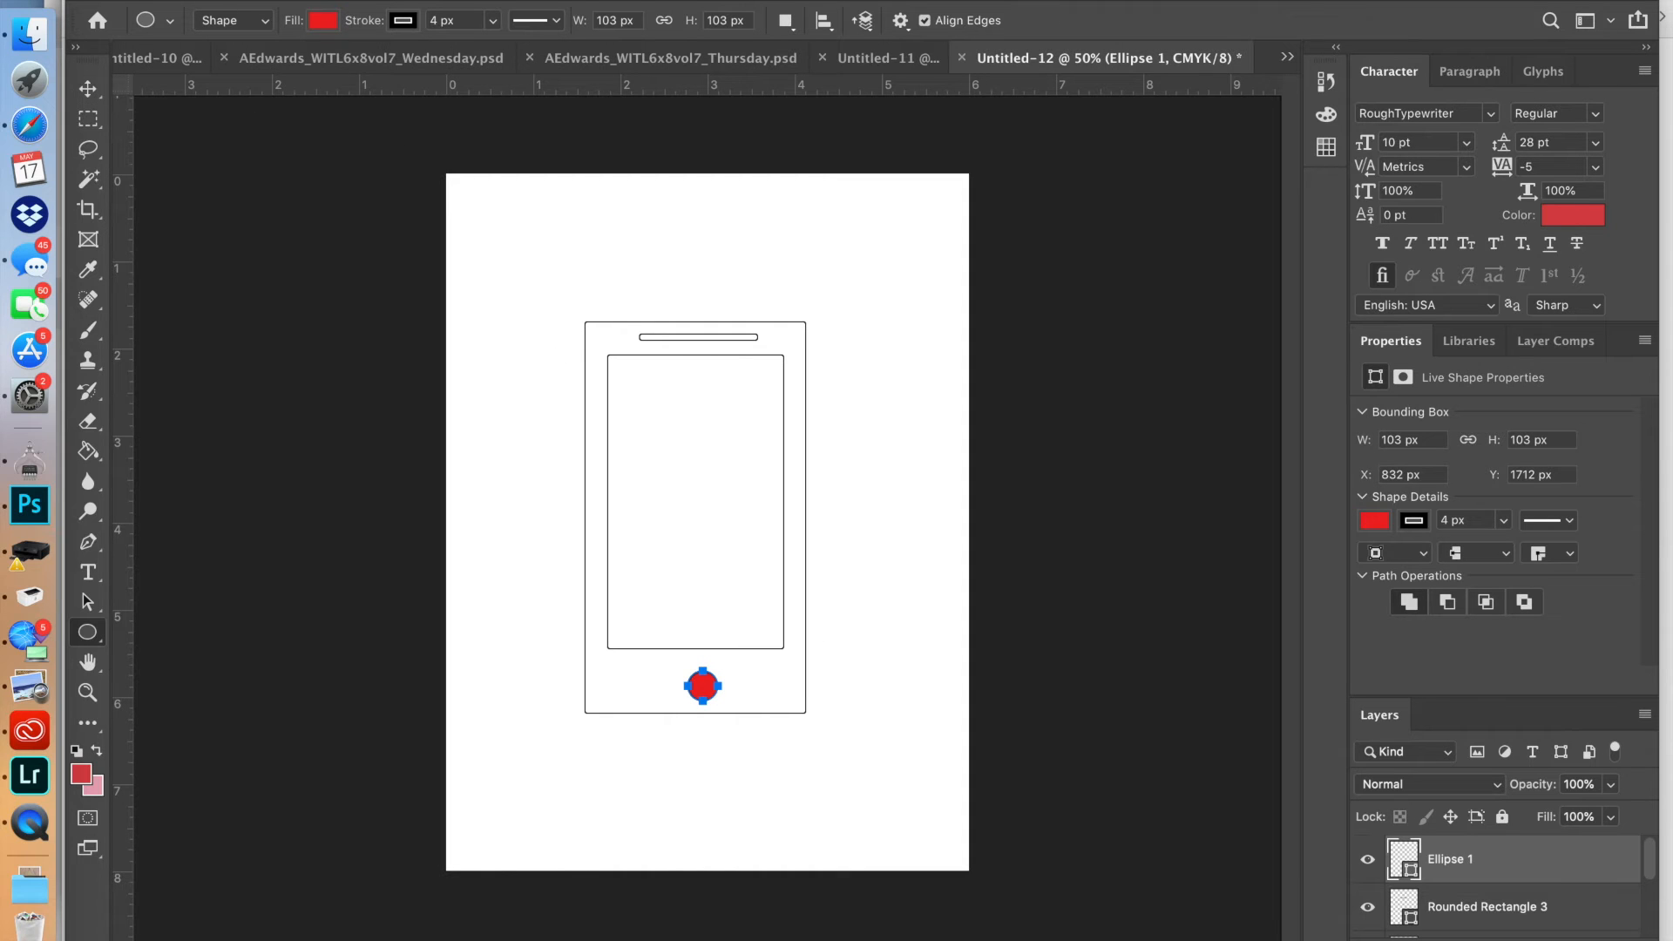
key("ctrl+z")
left_click(319, 23)
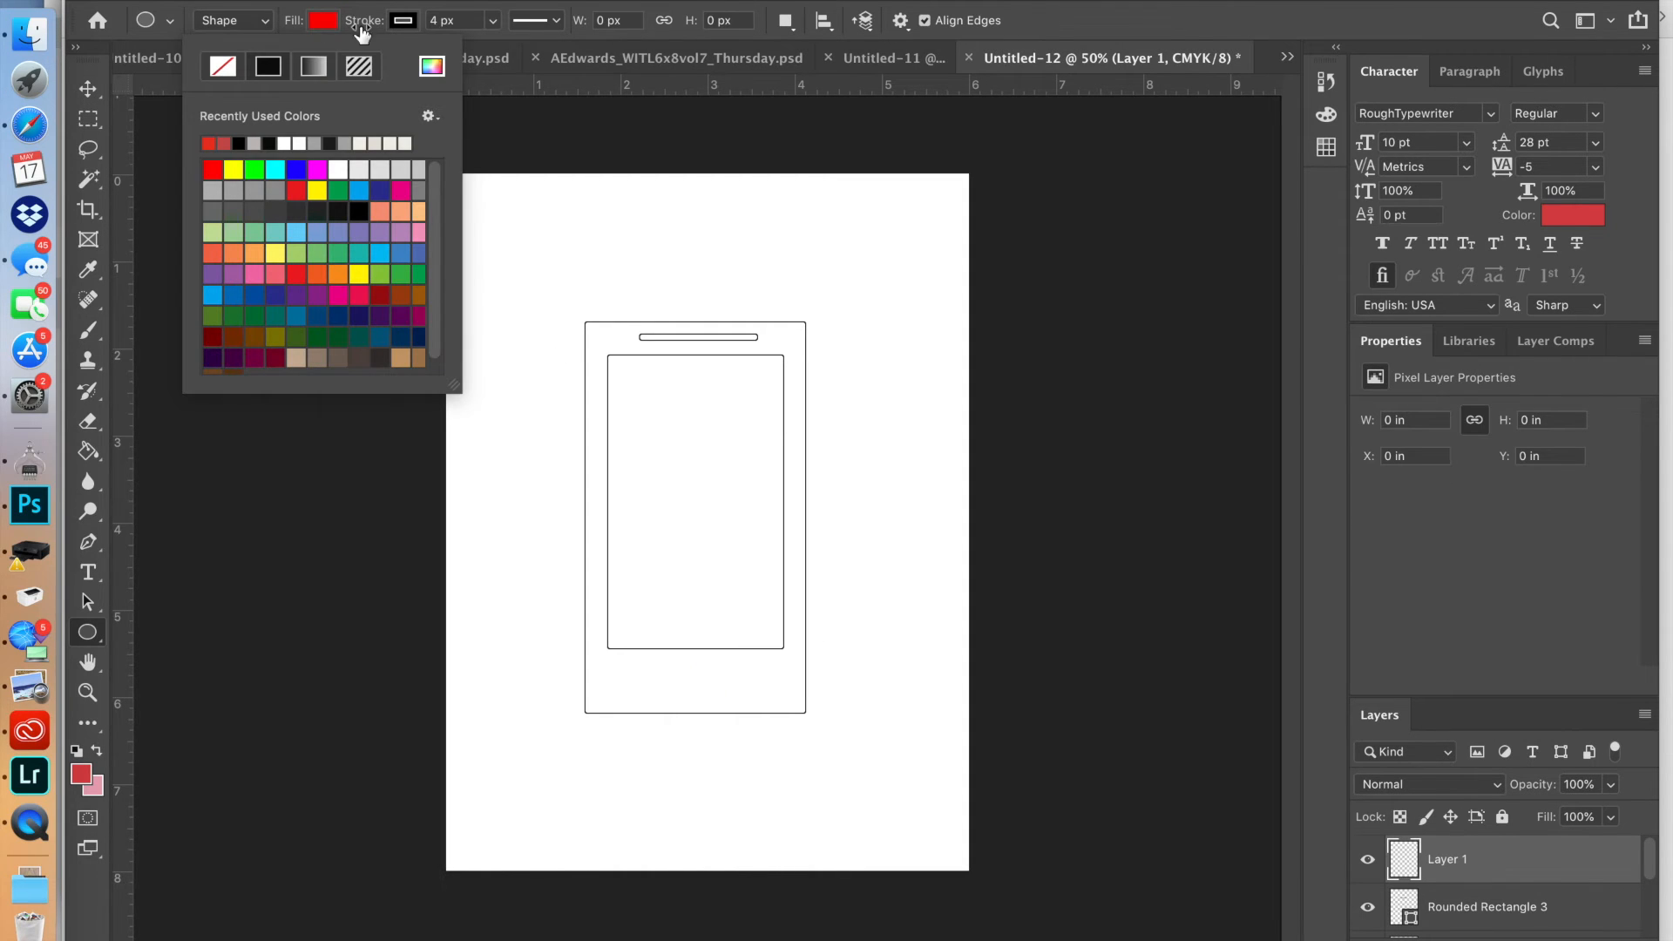
left_click(231, 72)
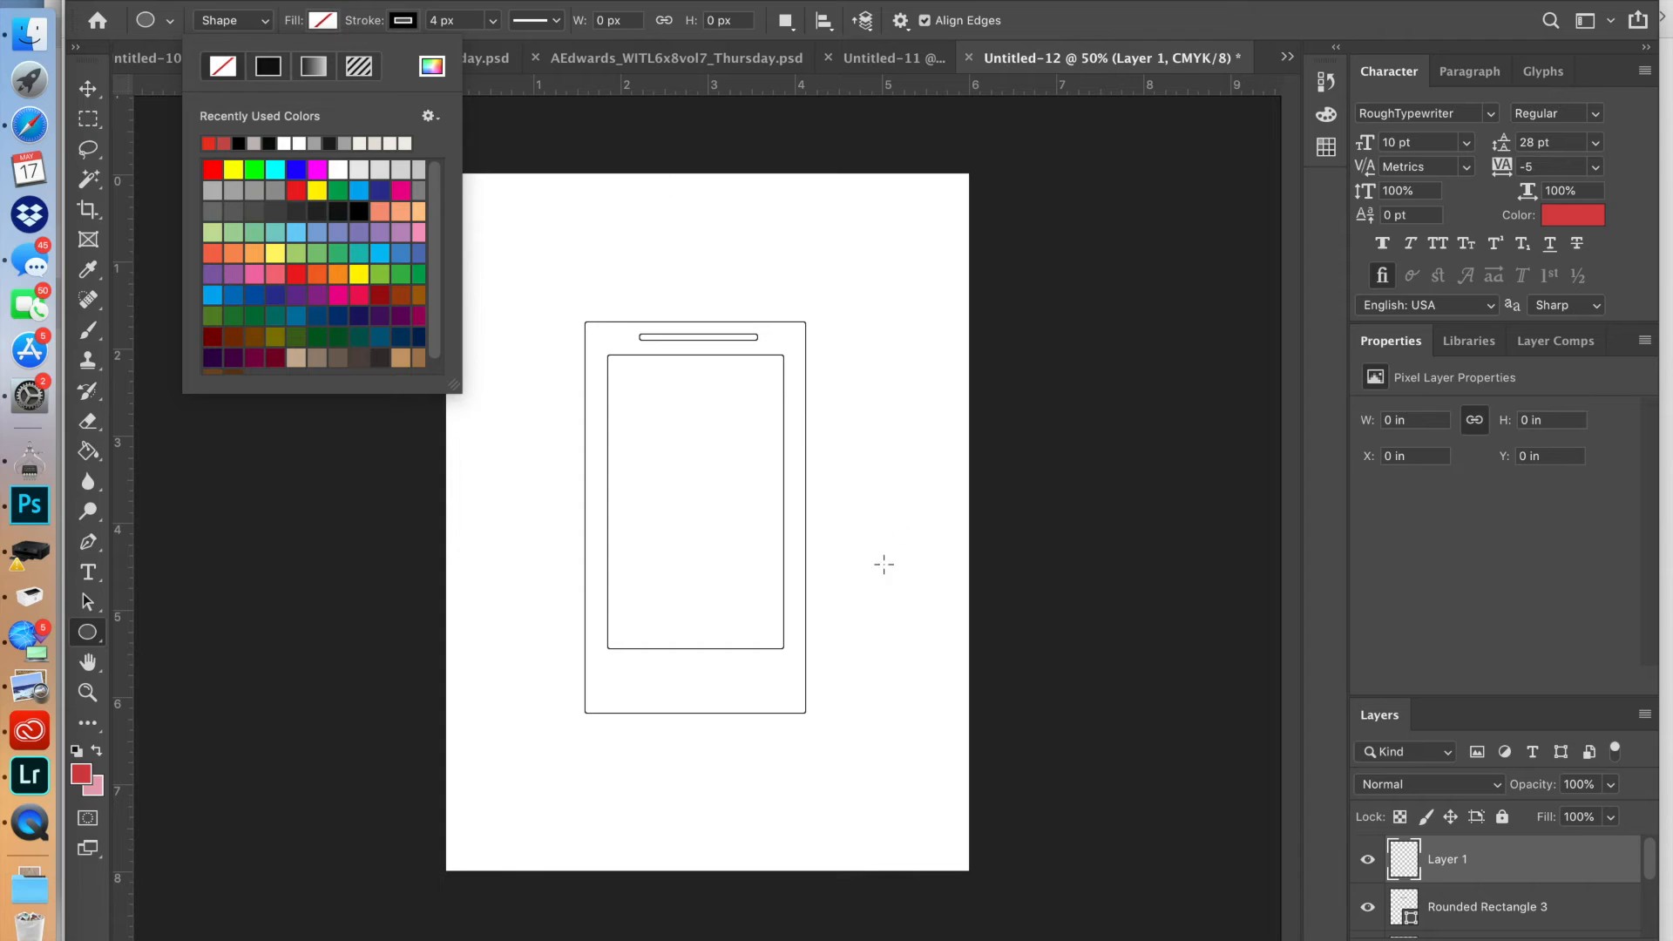
left_click(686, 662)
left_click_drag(686, 662, 716, 692)
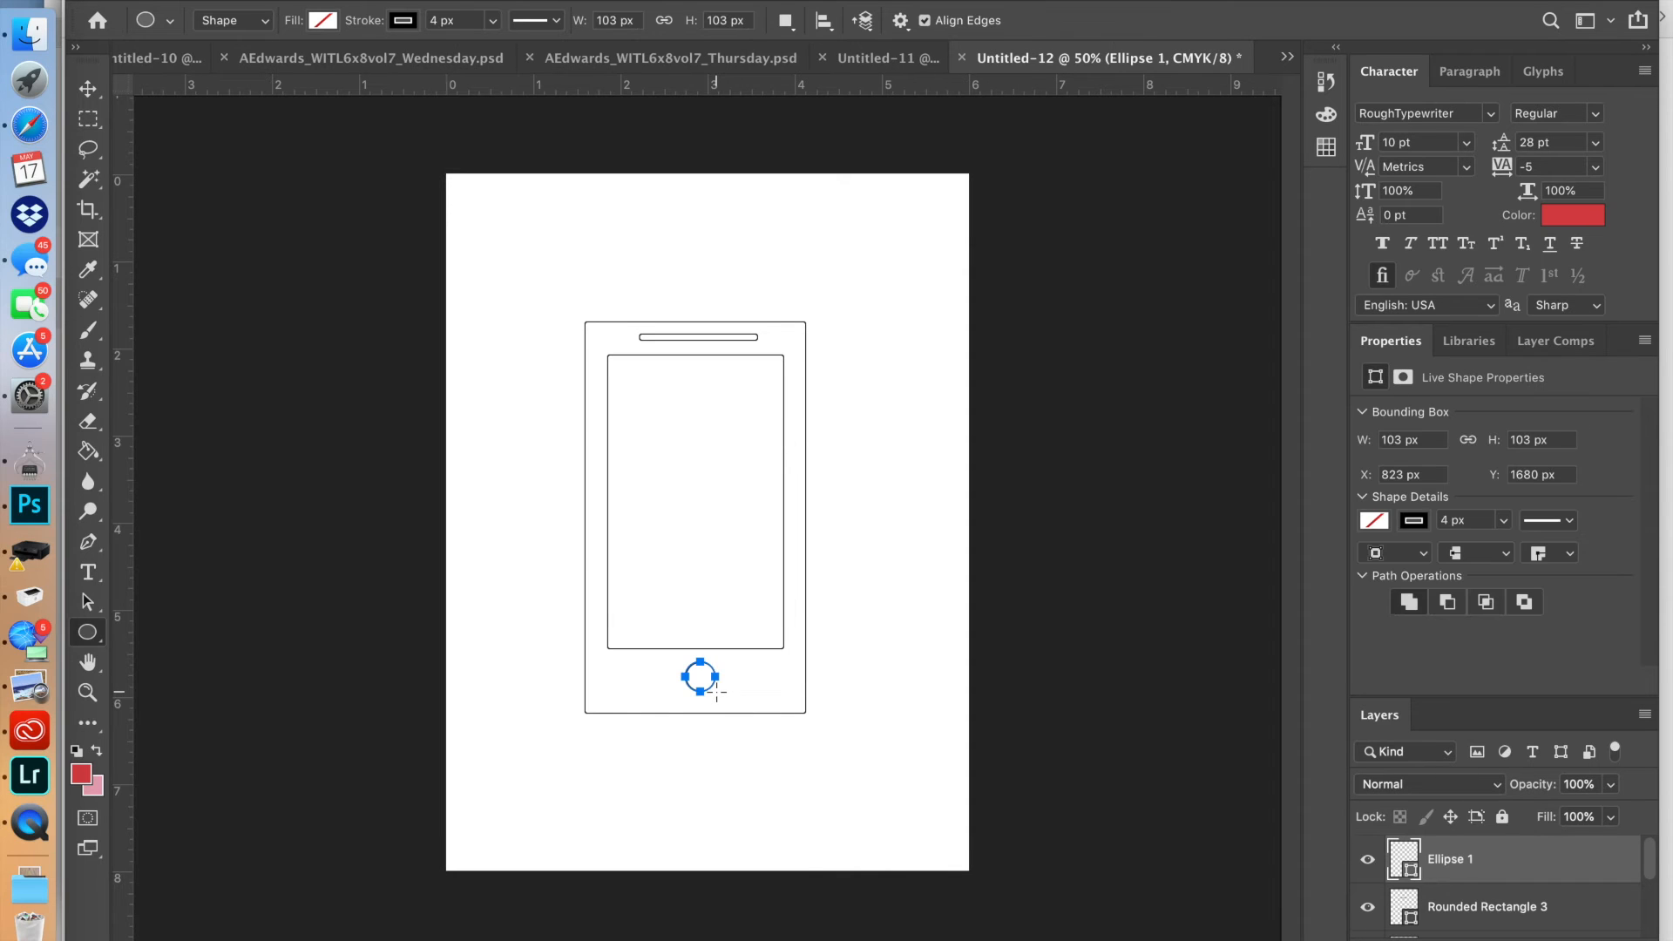
left_click(87, 88)
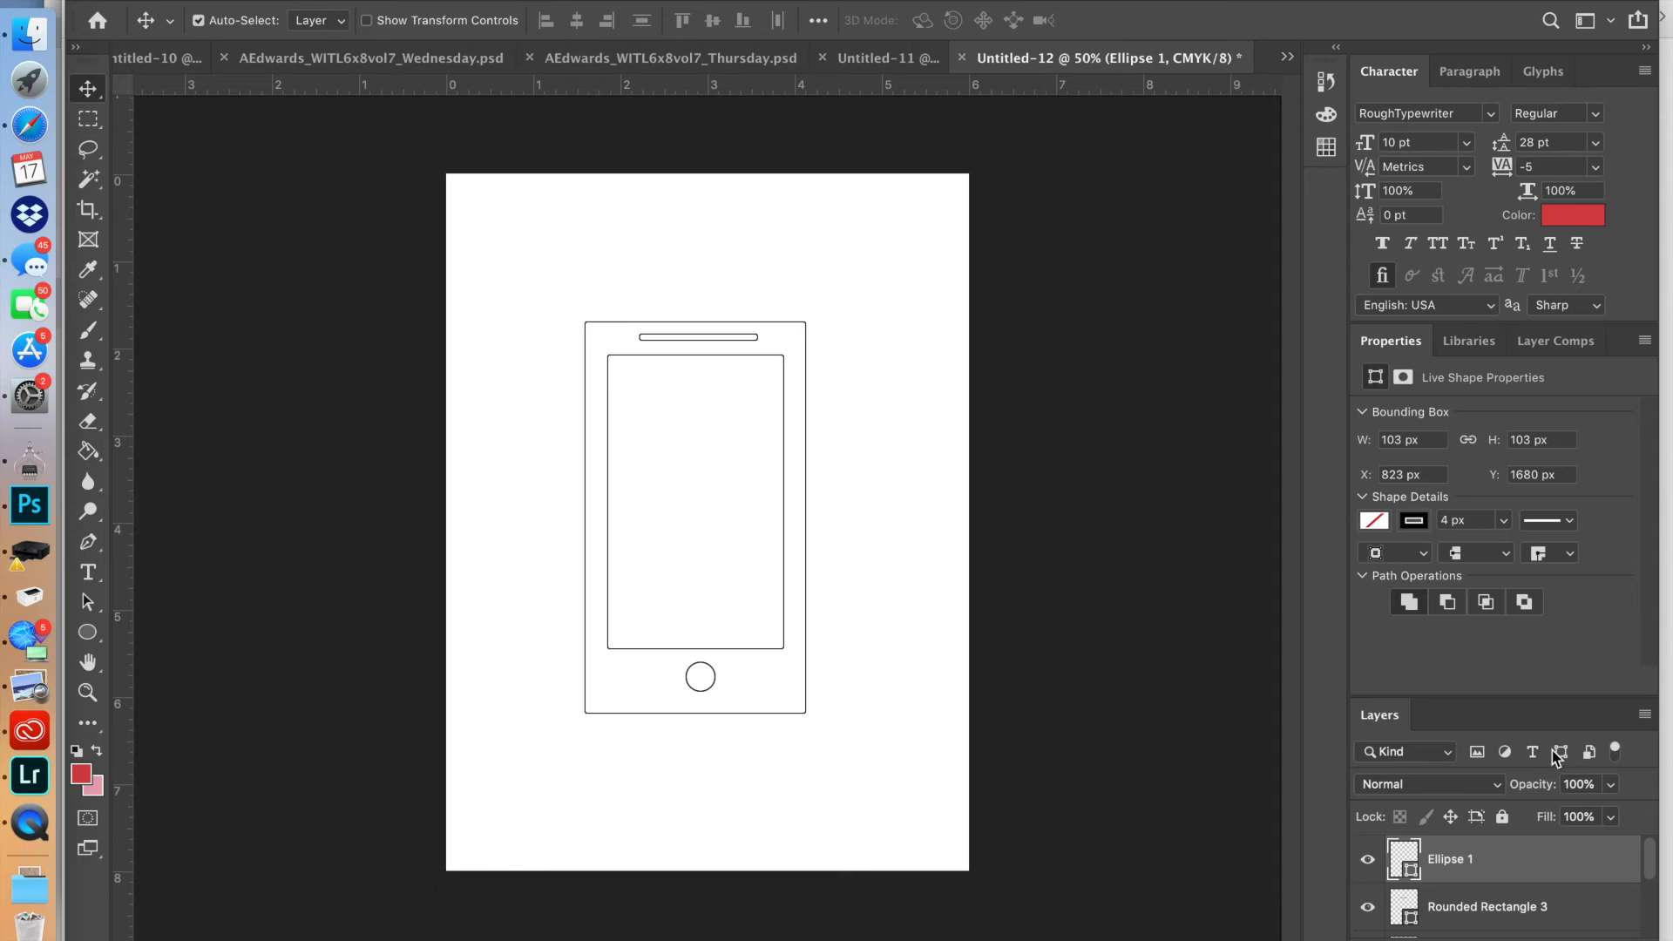
Close the panel group containing Properties, Libraries and Layer Comps.
left_click(1644, 341)
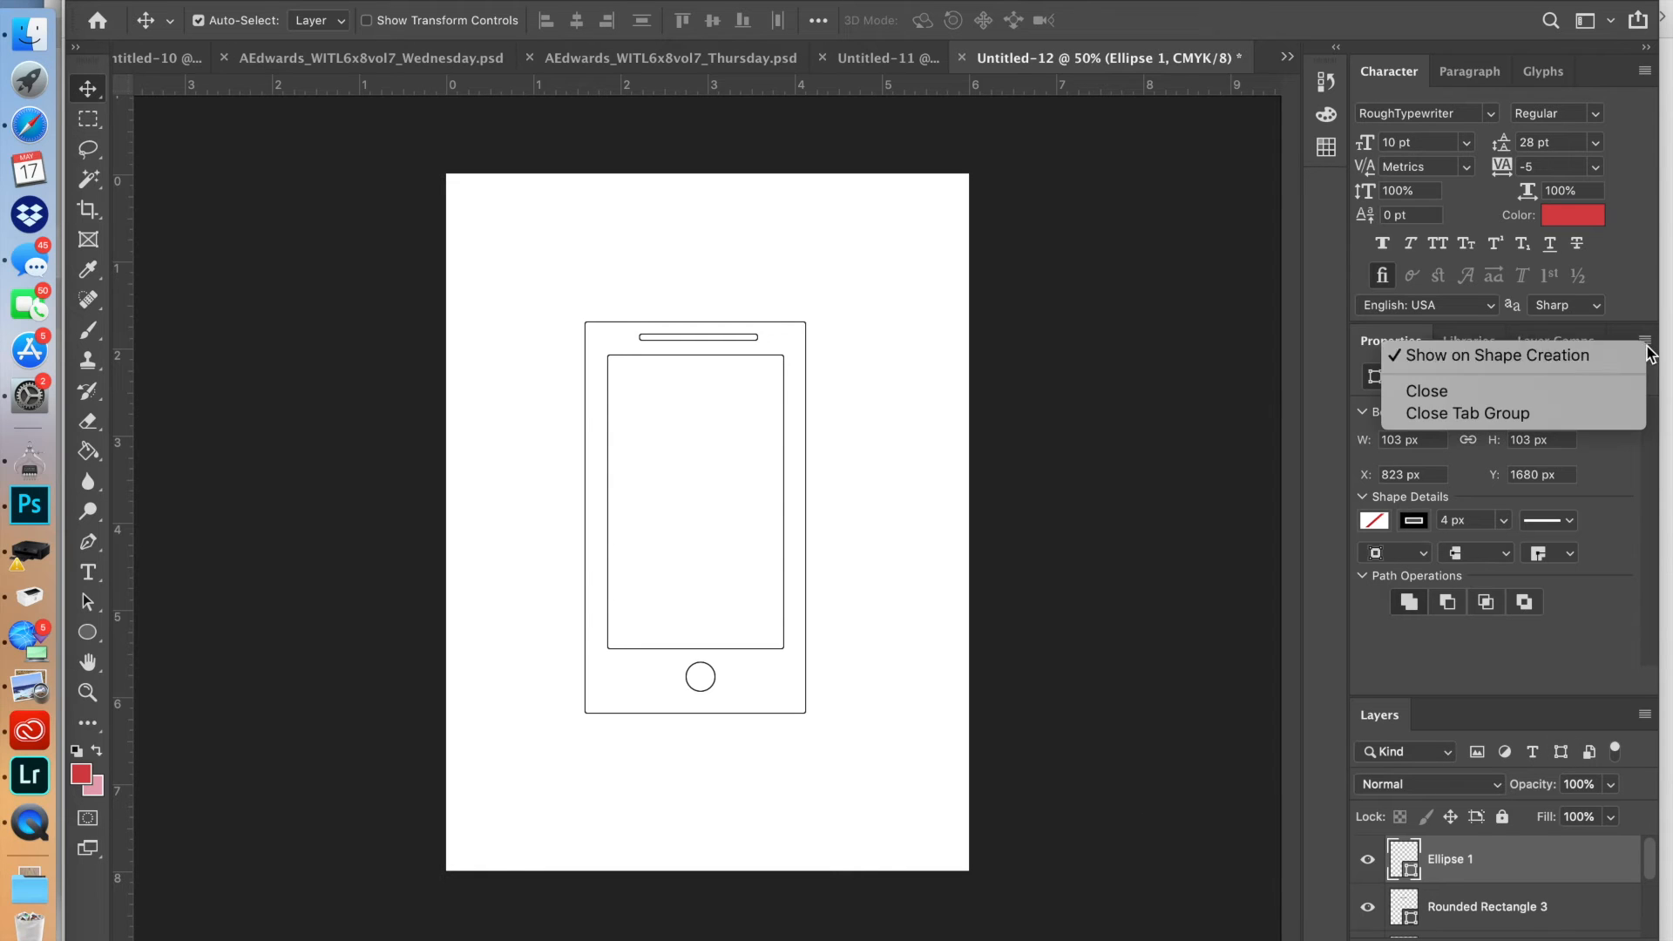
left_click(1539, 413)
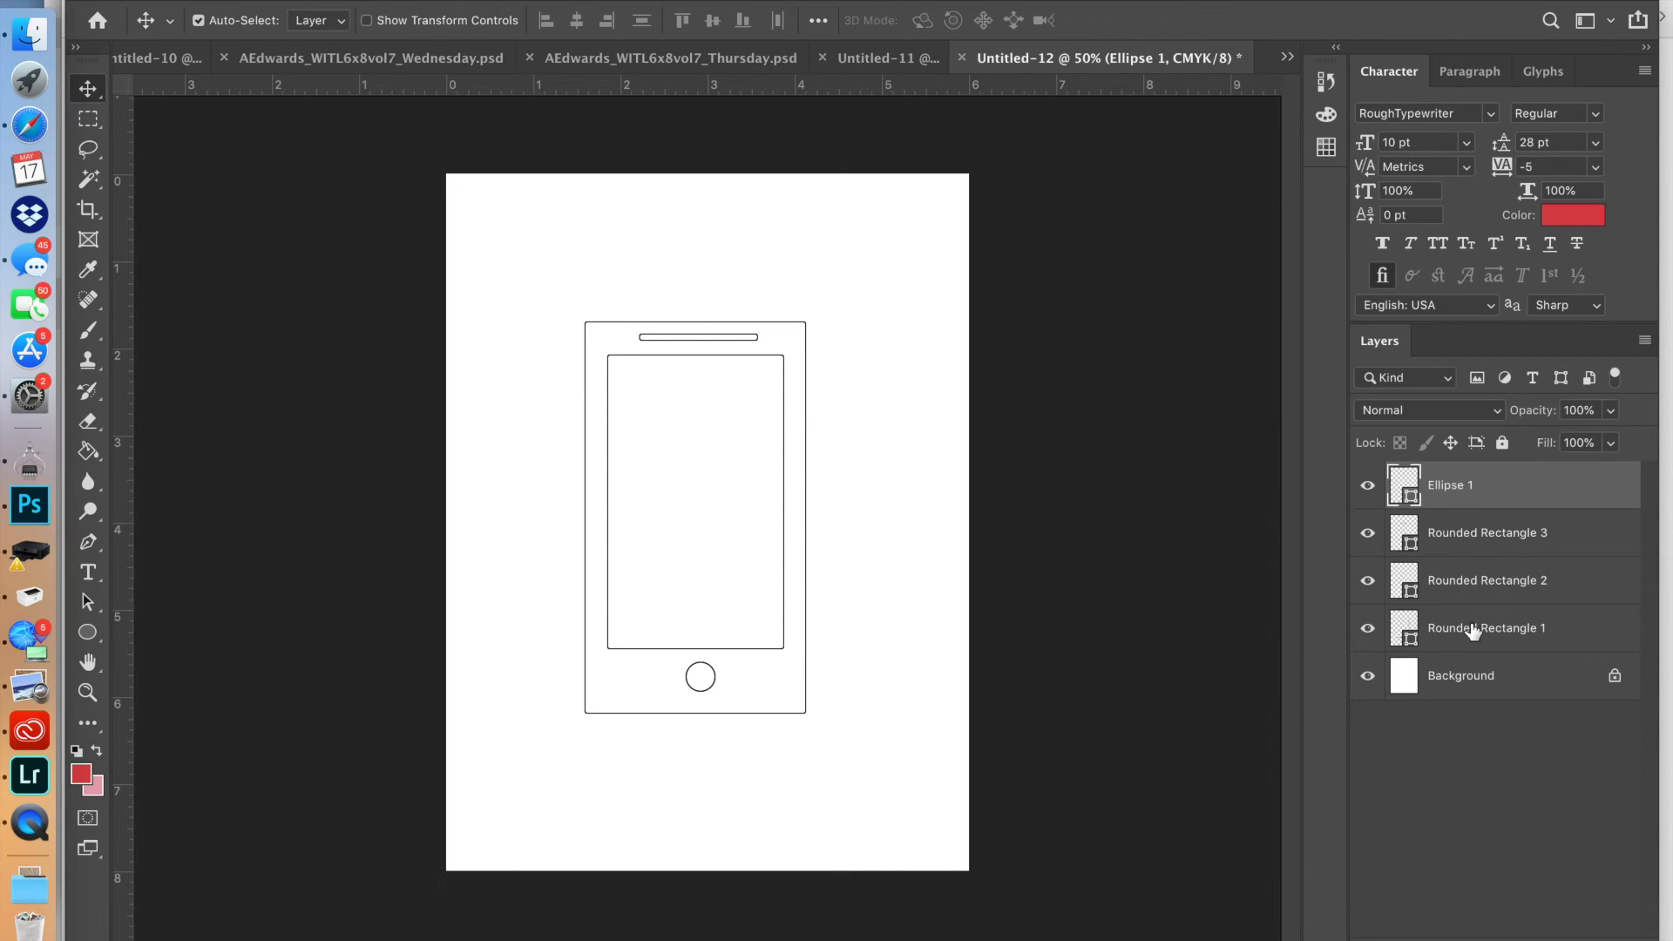
Align the circle and all three rounded rectangles on their horizontal centres, leaving no layer selected.
left_click(1472, 629, "shift")
left_click(578, 22)
left_click(927, 337)
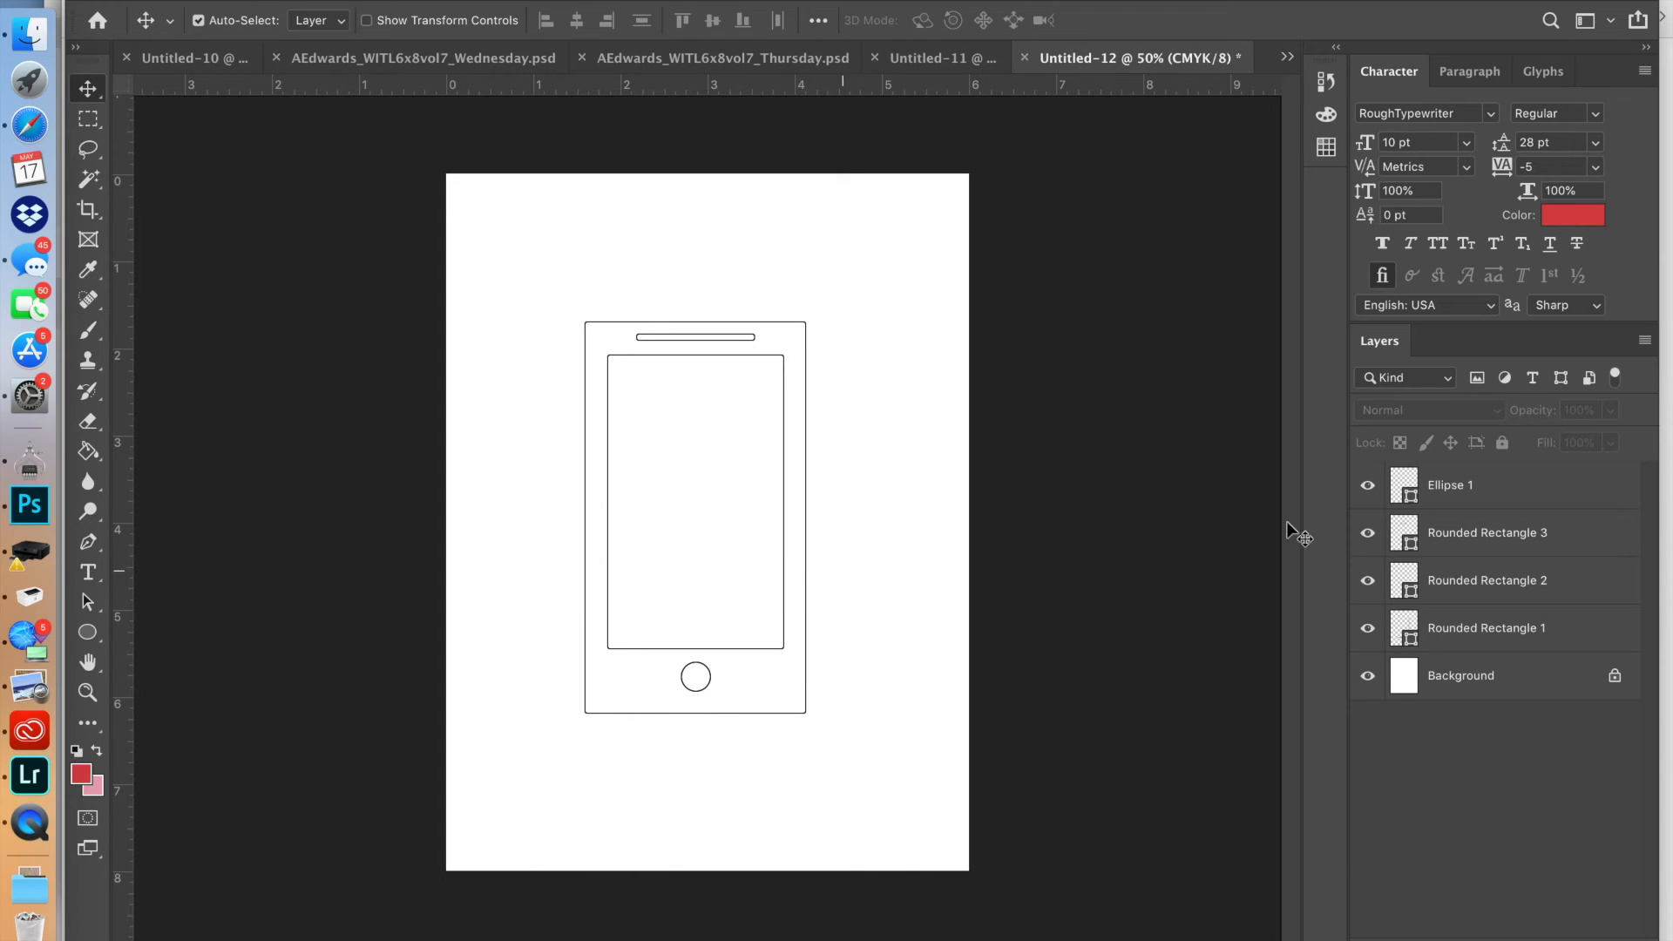
Fill the inner rectangle on the Rounded Rectangle 2 layer with red and deselect it.
left_click(1442, 589)
left_click(1367, 580)
left_click(1367, 580)
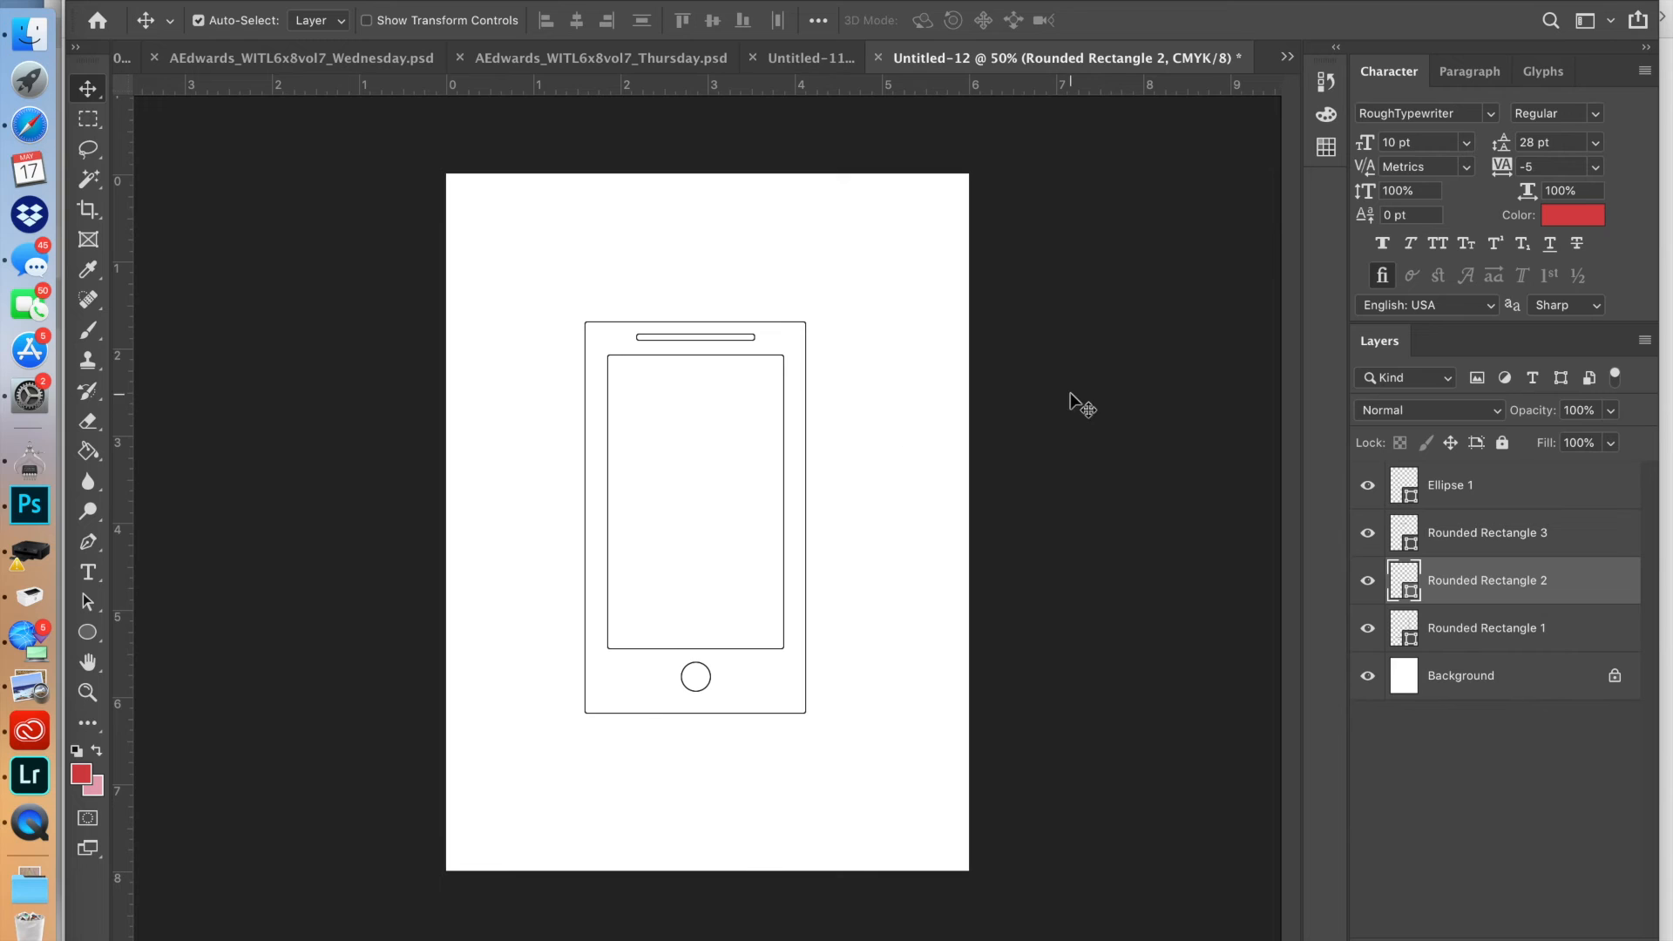
left_click(90, 633)
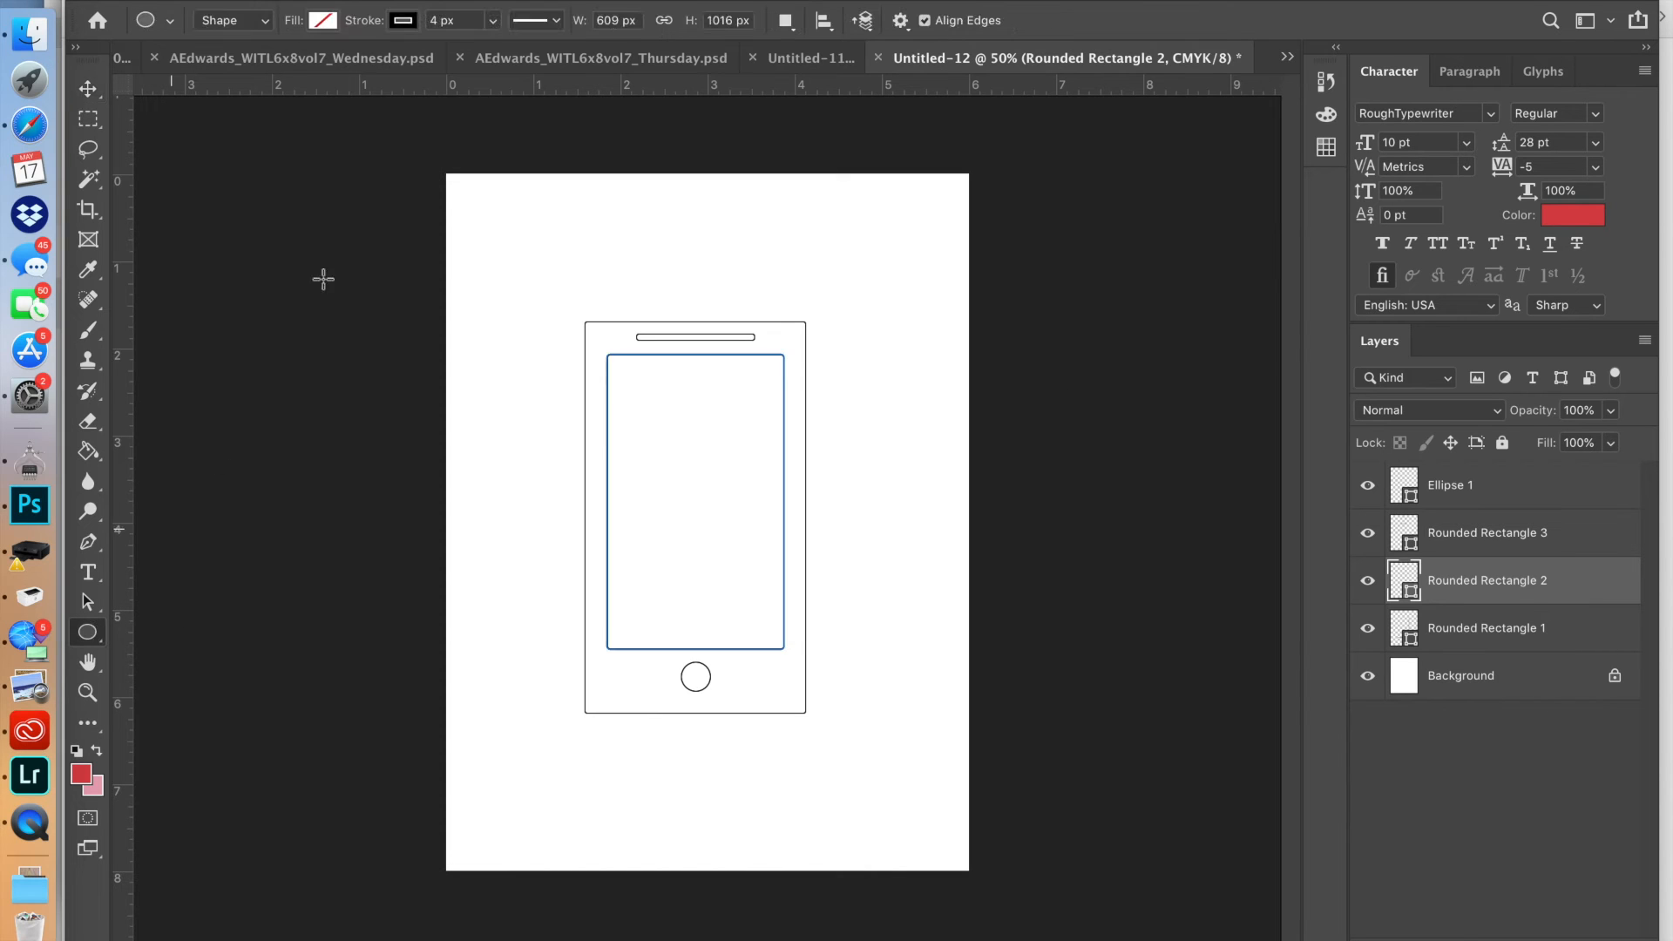
left_click(324, 21)
left_click(217, 168)
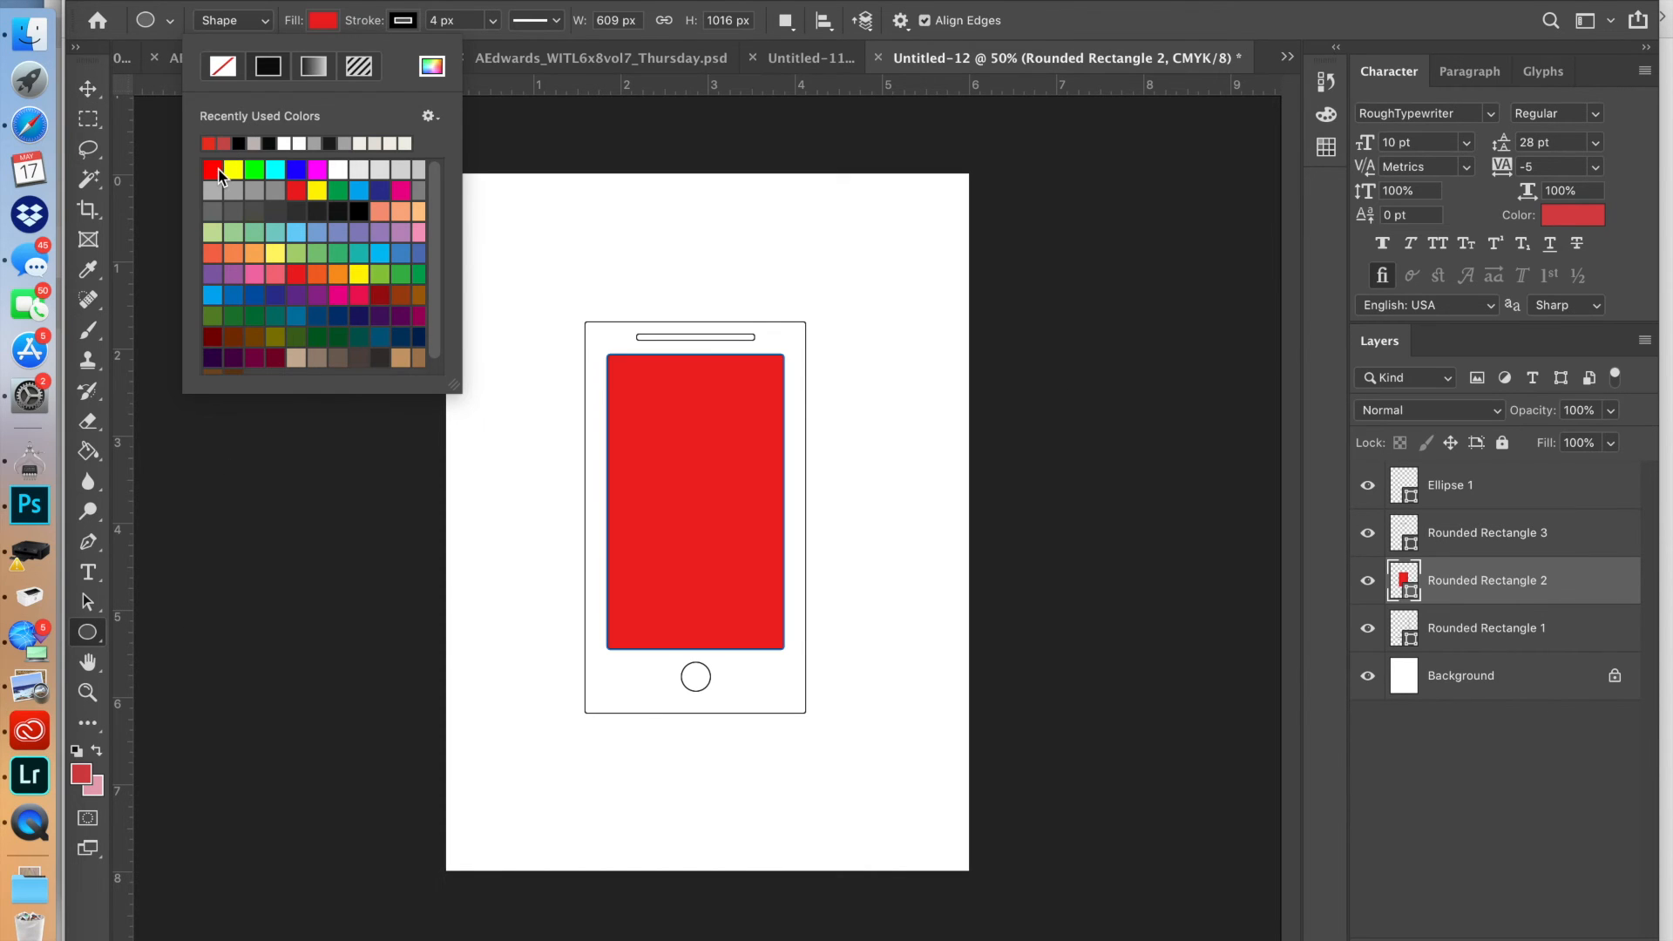
left_click(88, 88)
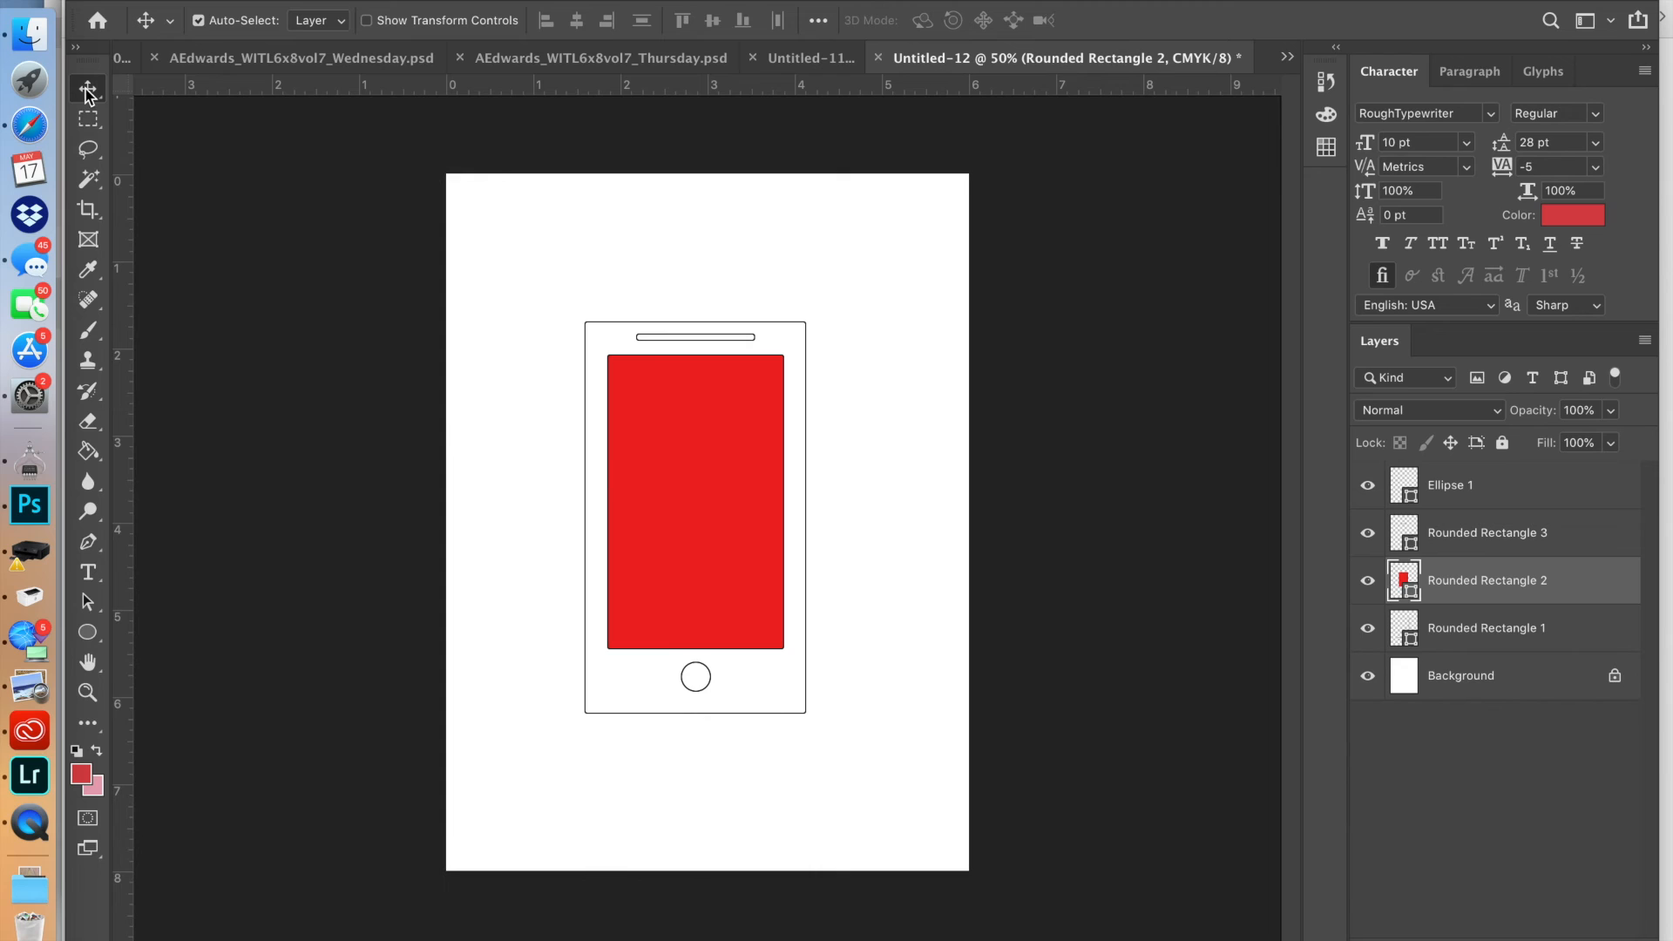
left_click(1445, 825)
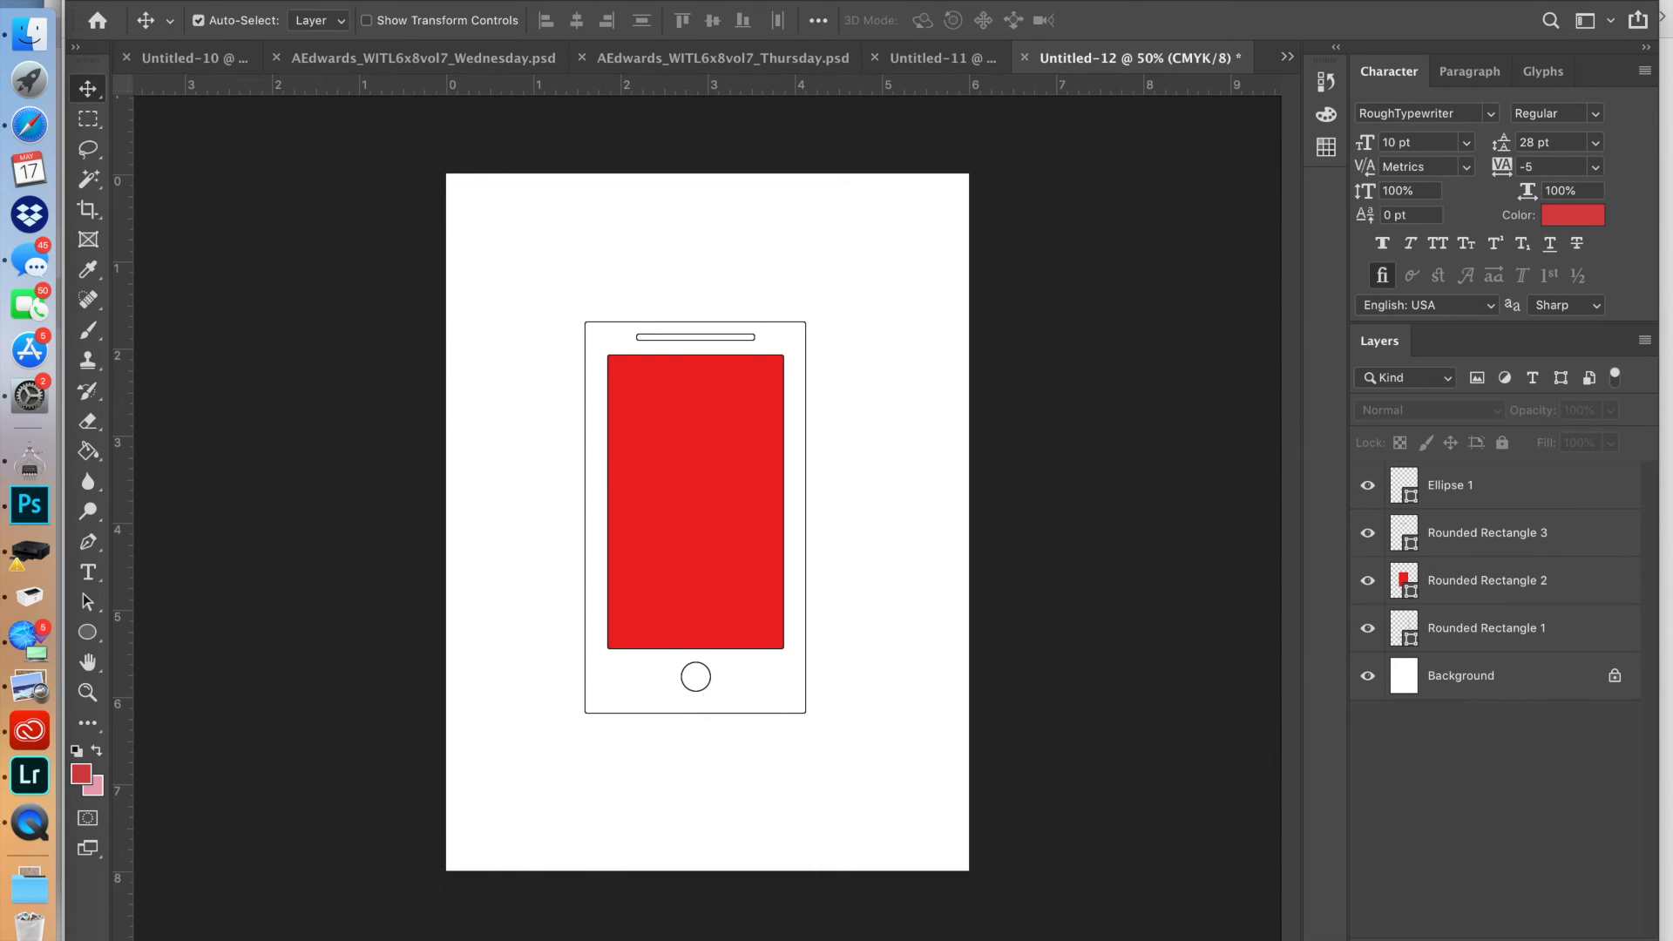
Place the image "Photo May 11, 7 05 23 AM.png" from the monday folder into the document as an embedded object.
left_click(209, 2)
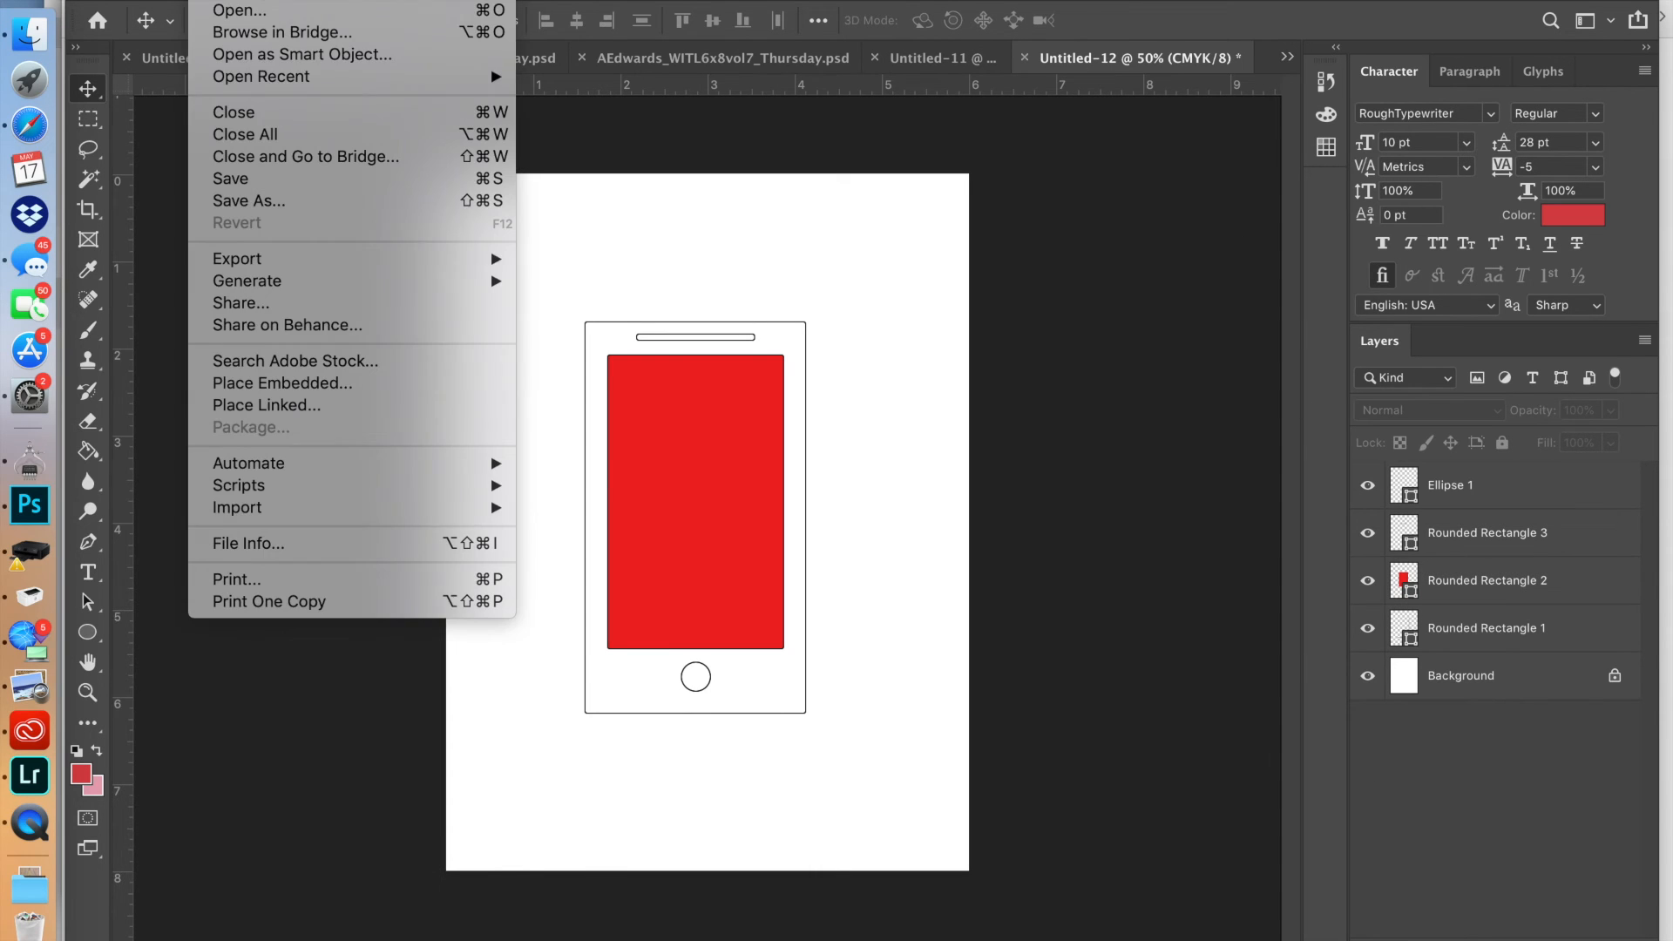
left_click(320, 395)
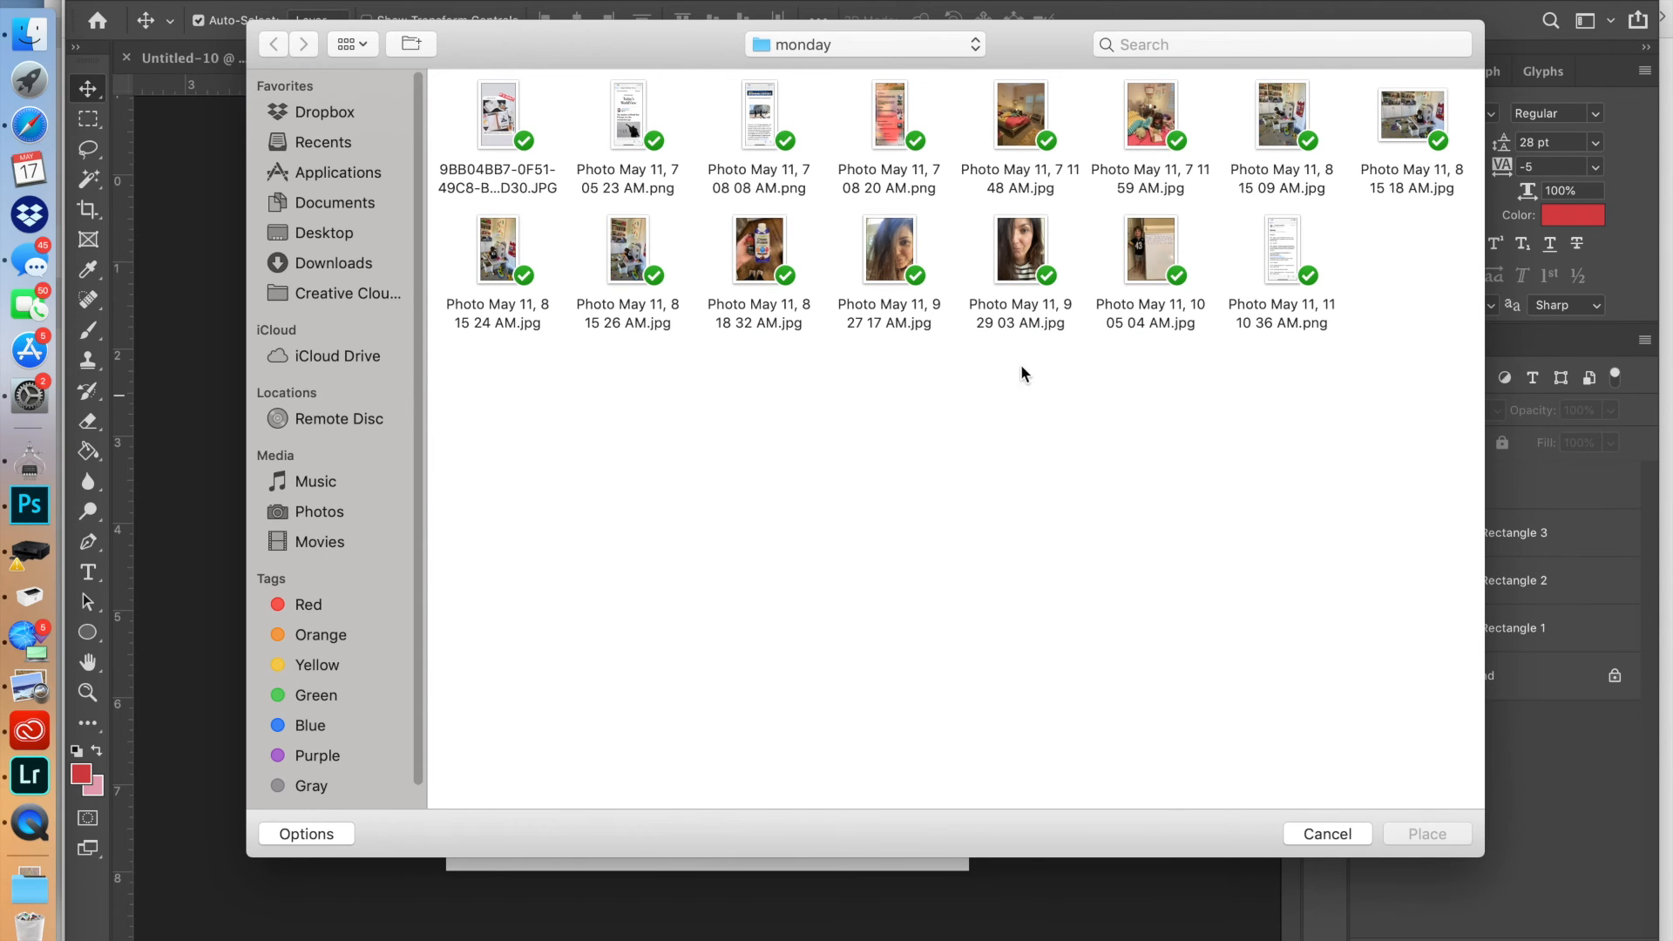
left_click(633, 114)
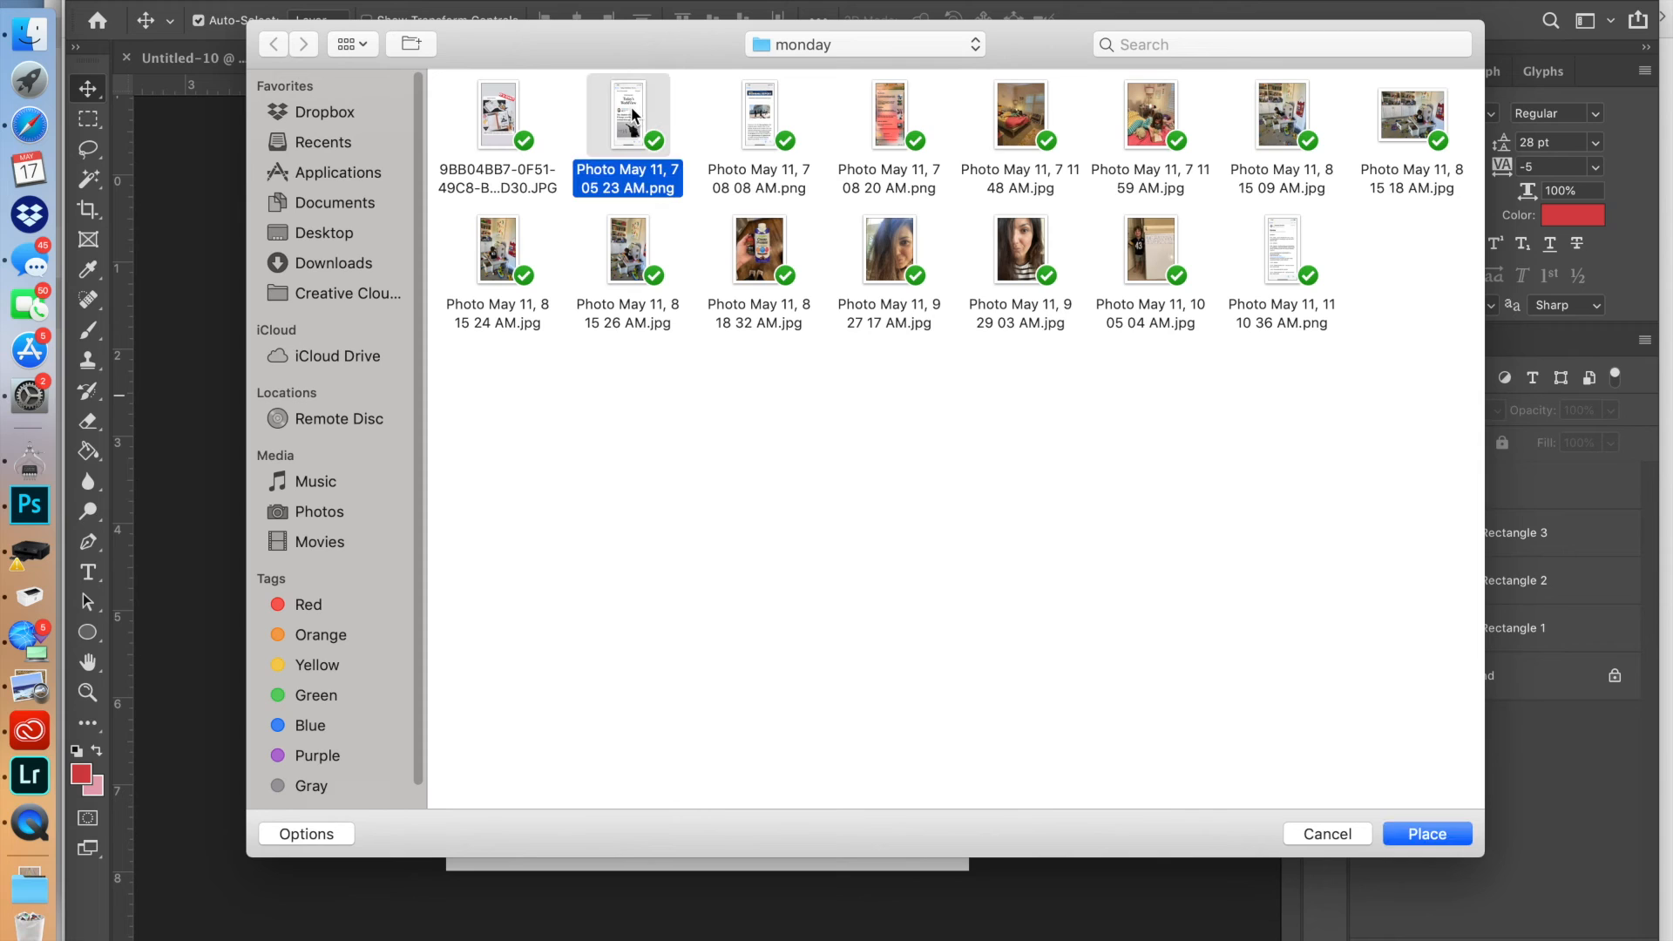
left_click(1432, 838)
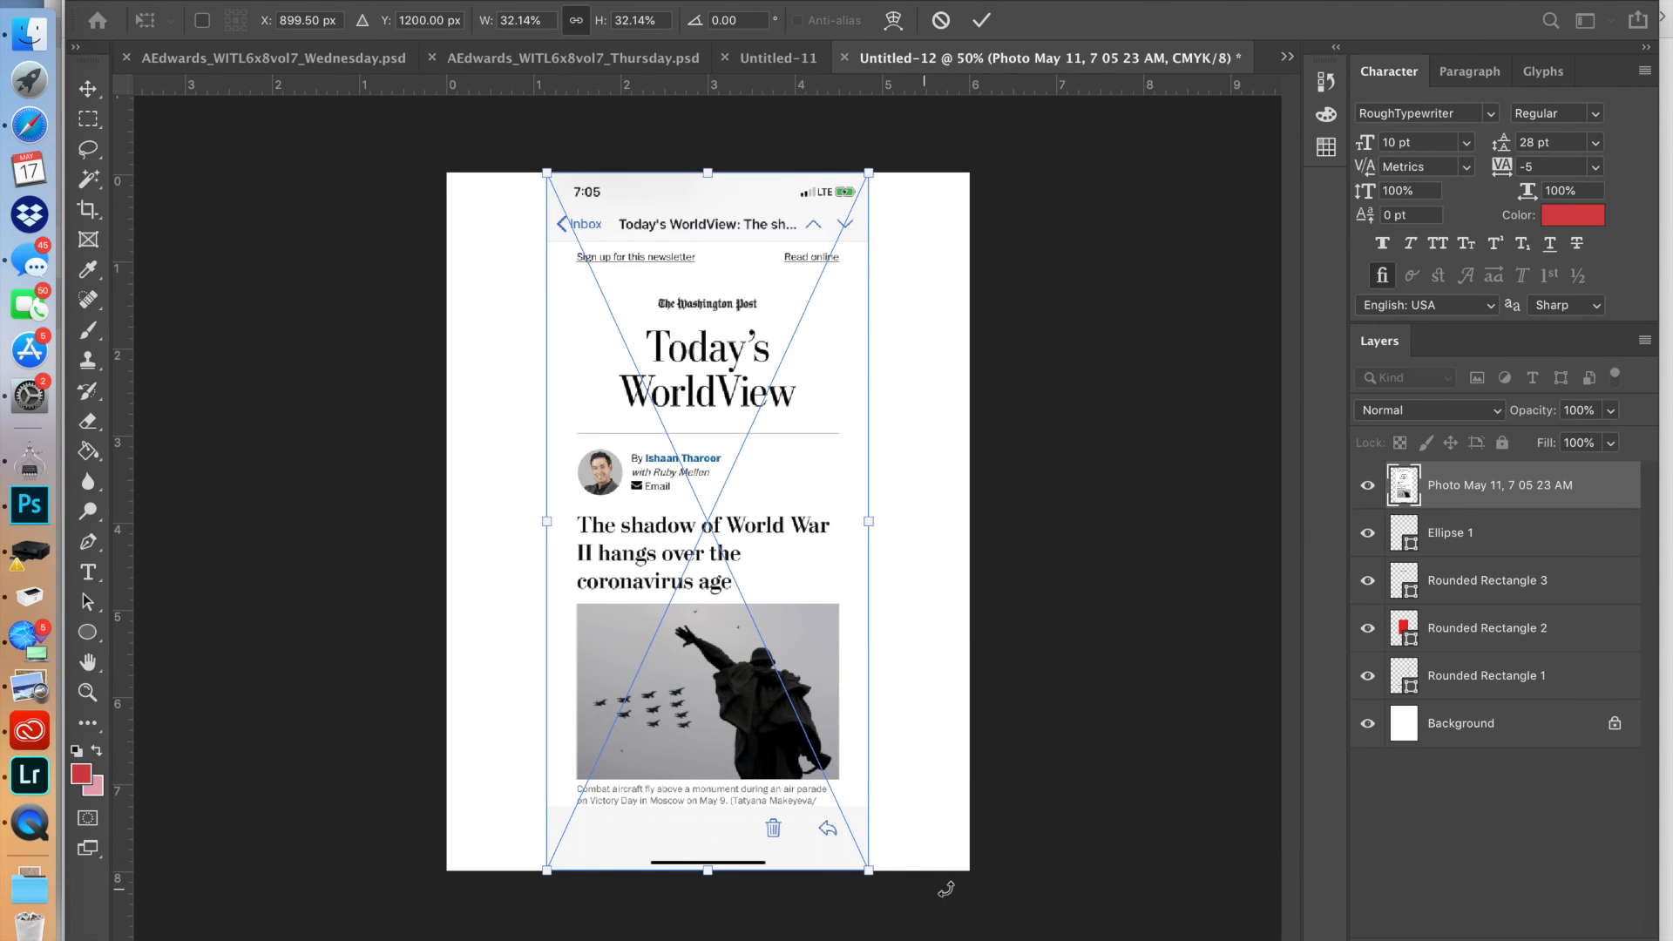
Scale the placed screenshot to about 17.68% and position it over the red rectangle, matching its width and covering its full height.
left_click_drag(868, 868, 663, 512)
left_click_drag(667, 399, 733, 563)
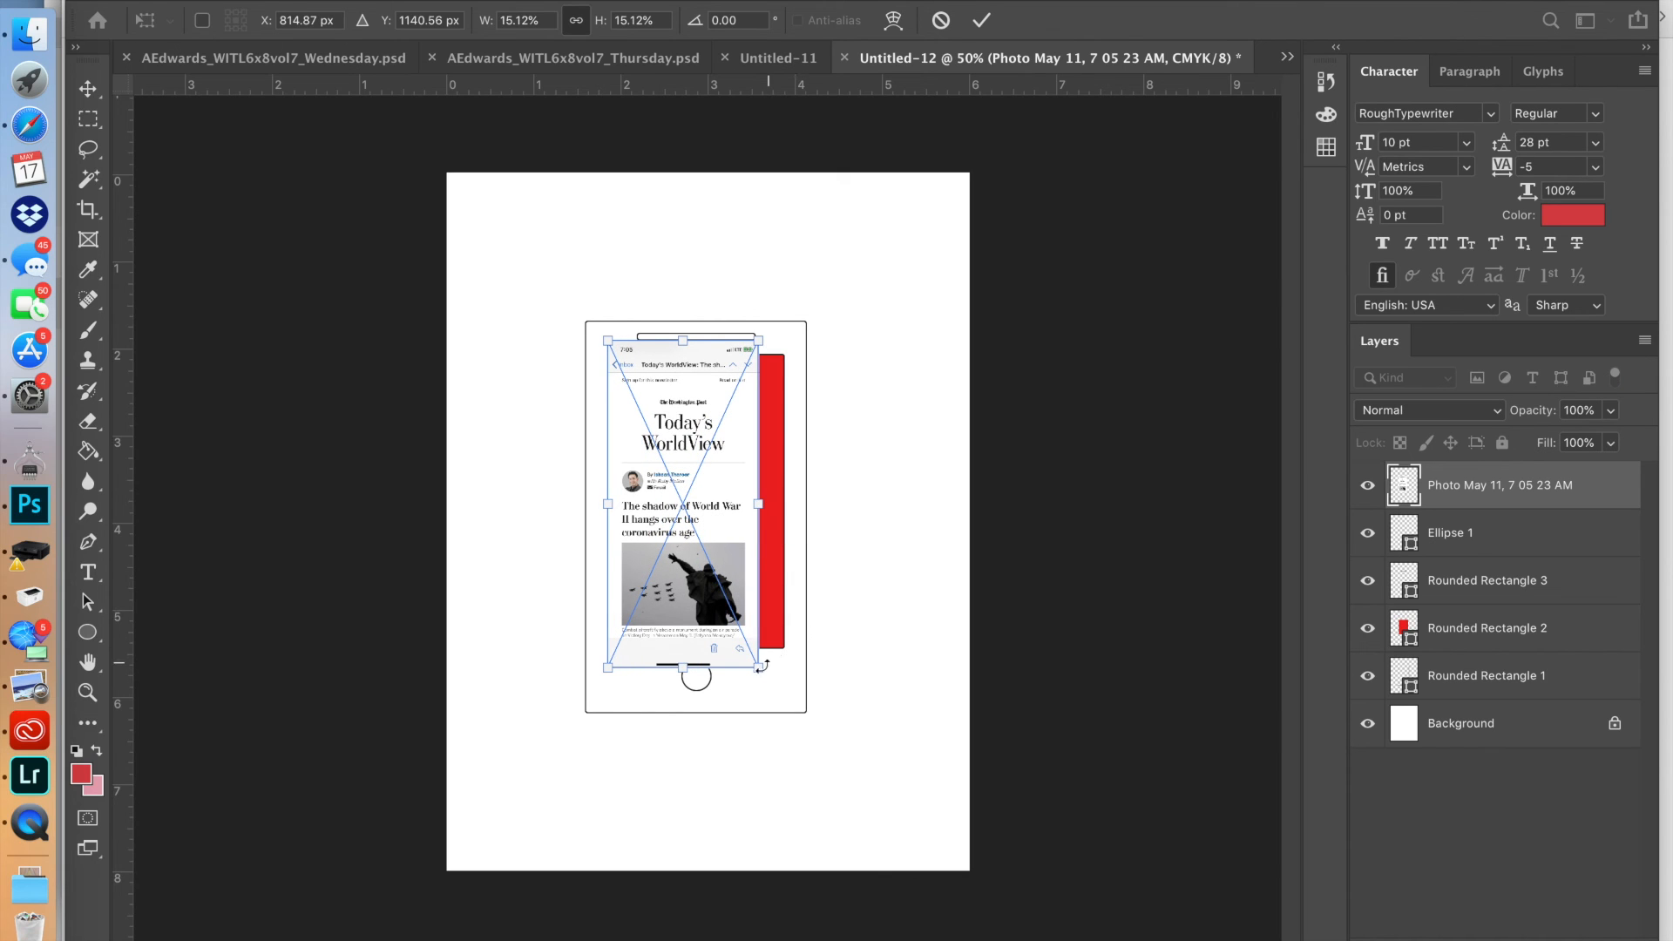
left_click_drag(759, 668, 816, 708)
key("super+z")
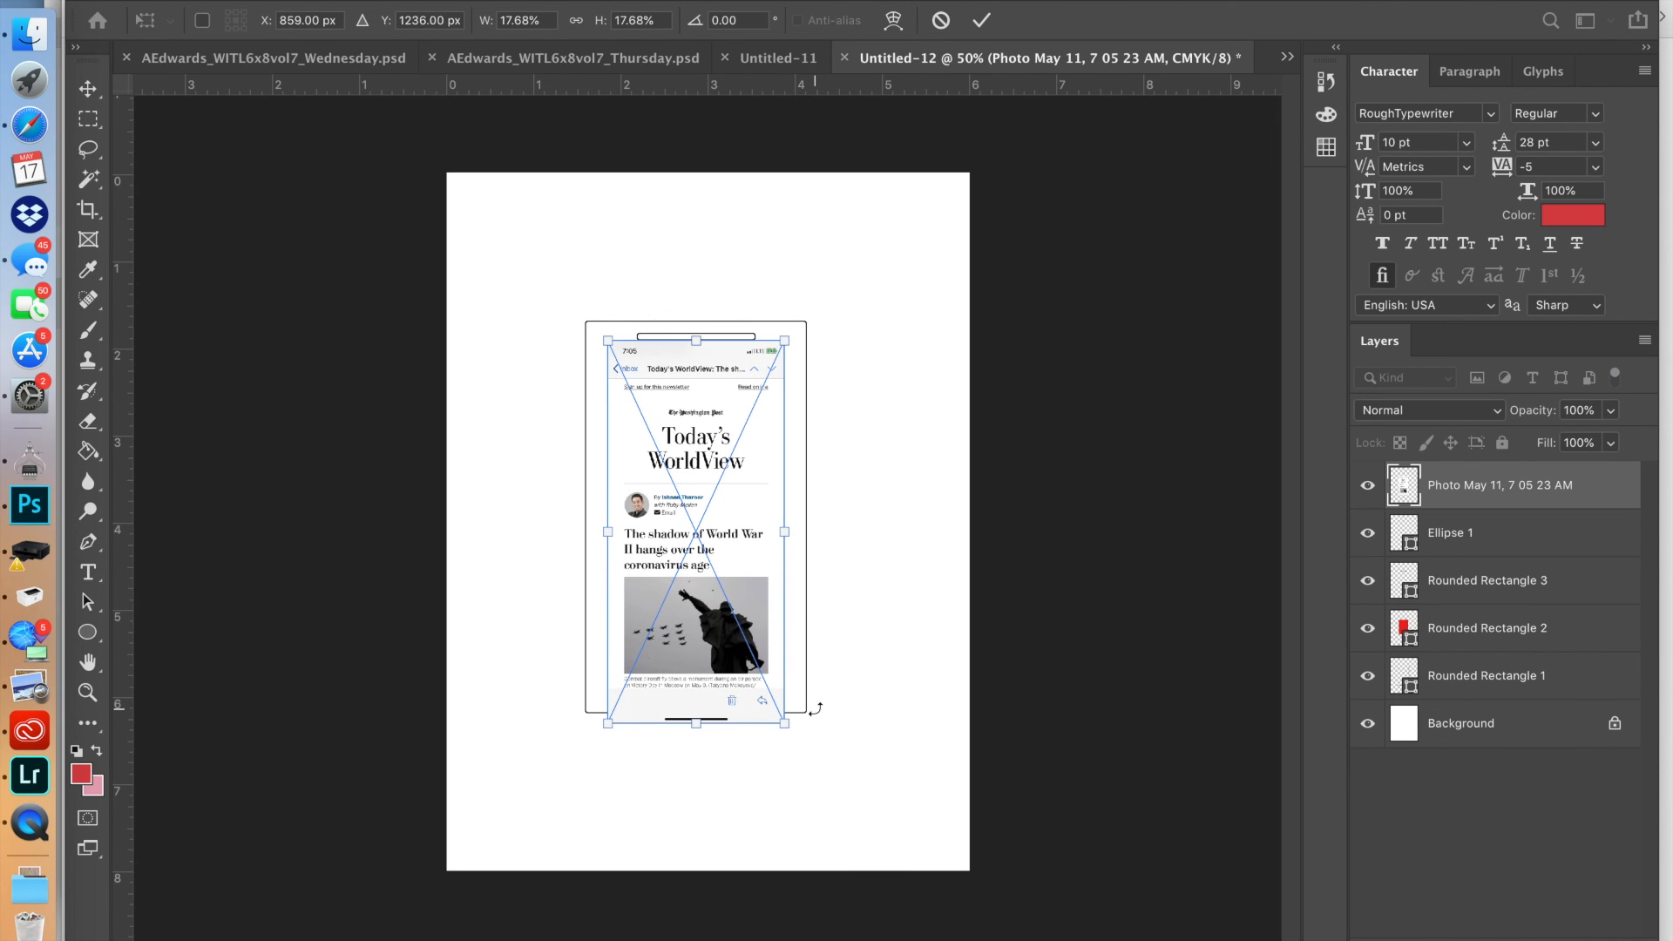
left_click(981, 30)
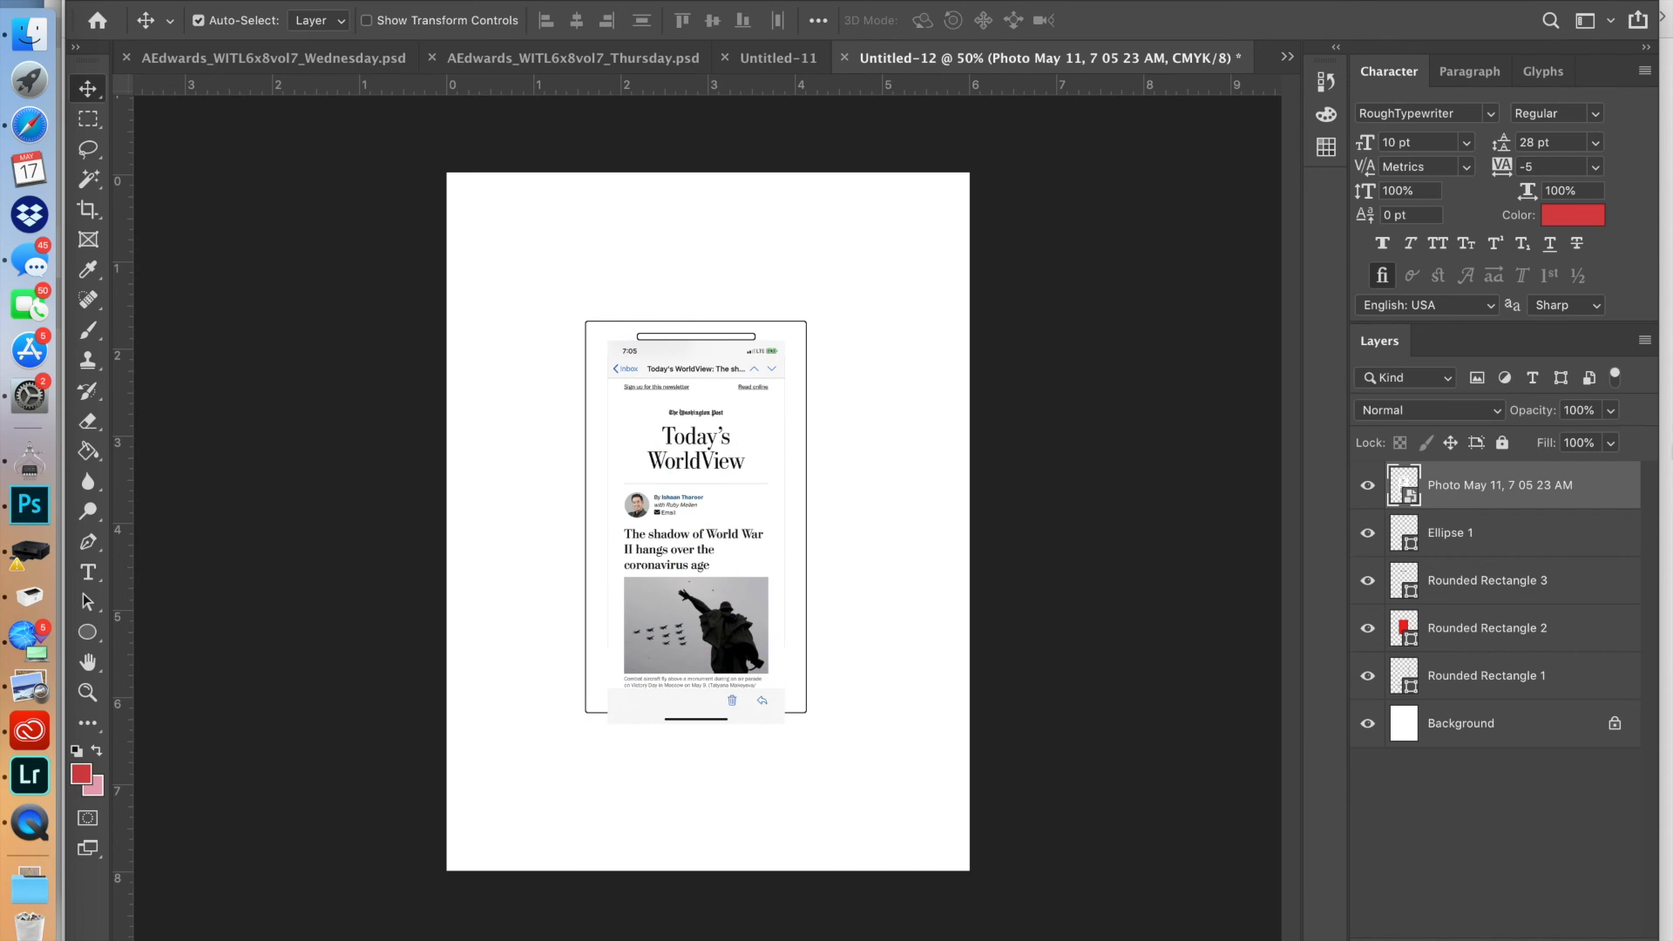
Move the screenshot layer directly above Rounded Rectangle 2 and clip it to that rectangle with a clipping mask.
left_click_drag(1576, 486, 1573, 542)
left_click_drag(1570, 585, 1574, 597)
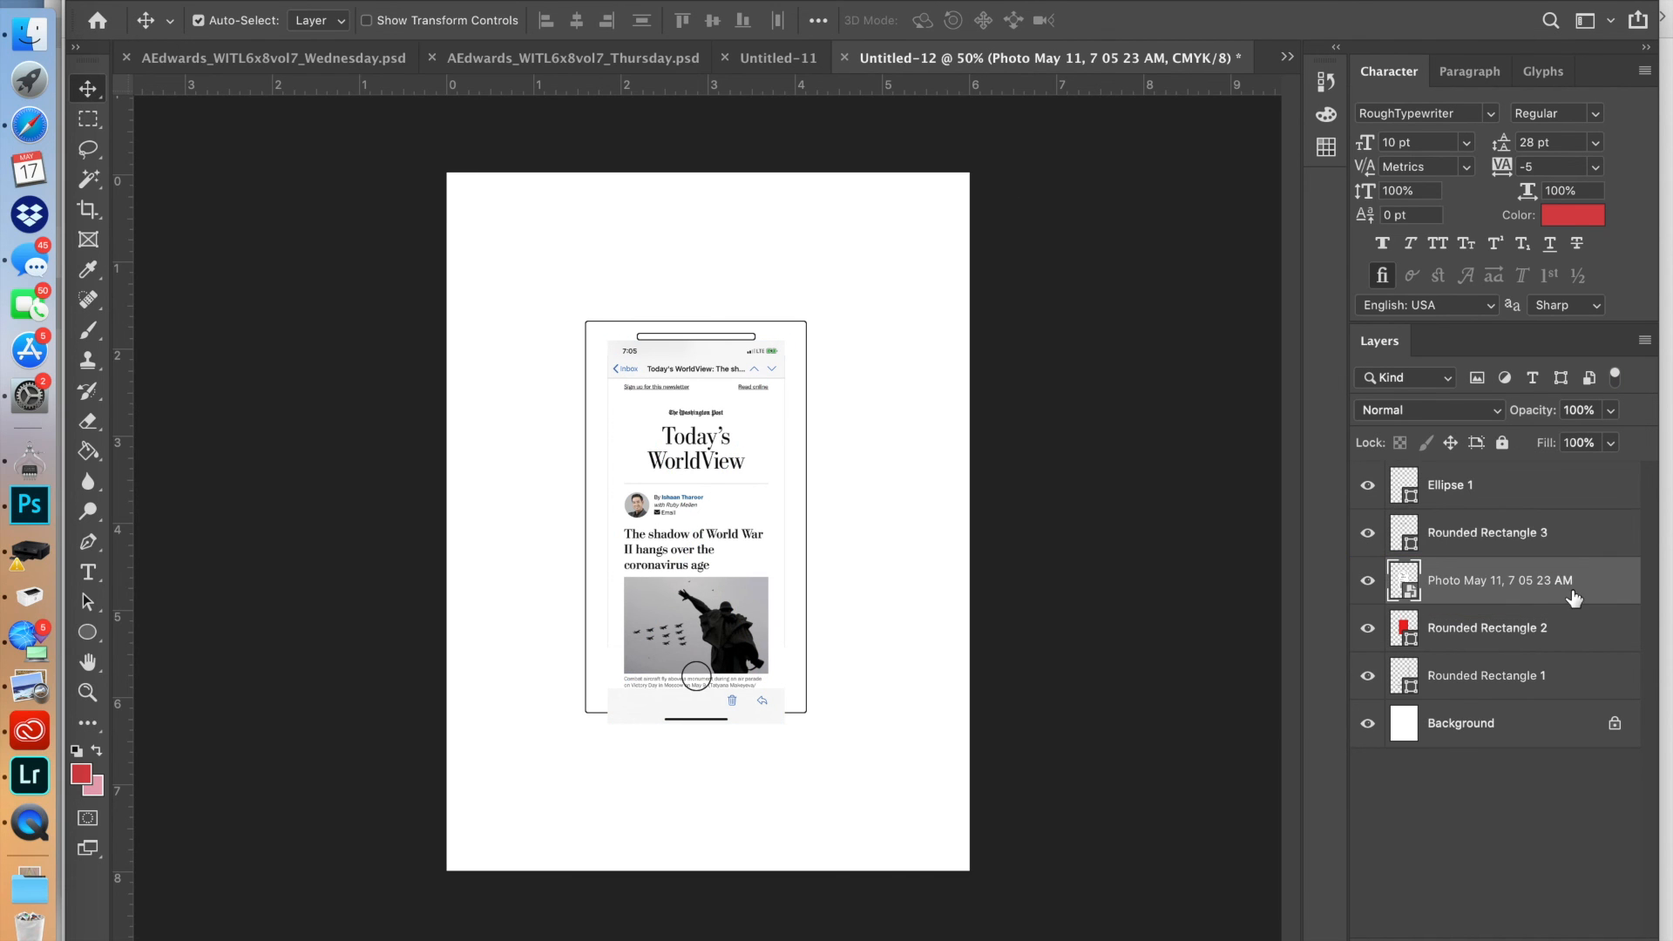
right_click(1550, 590)
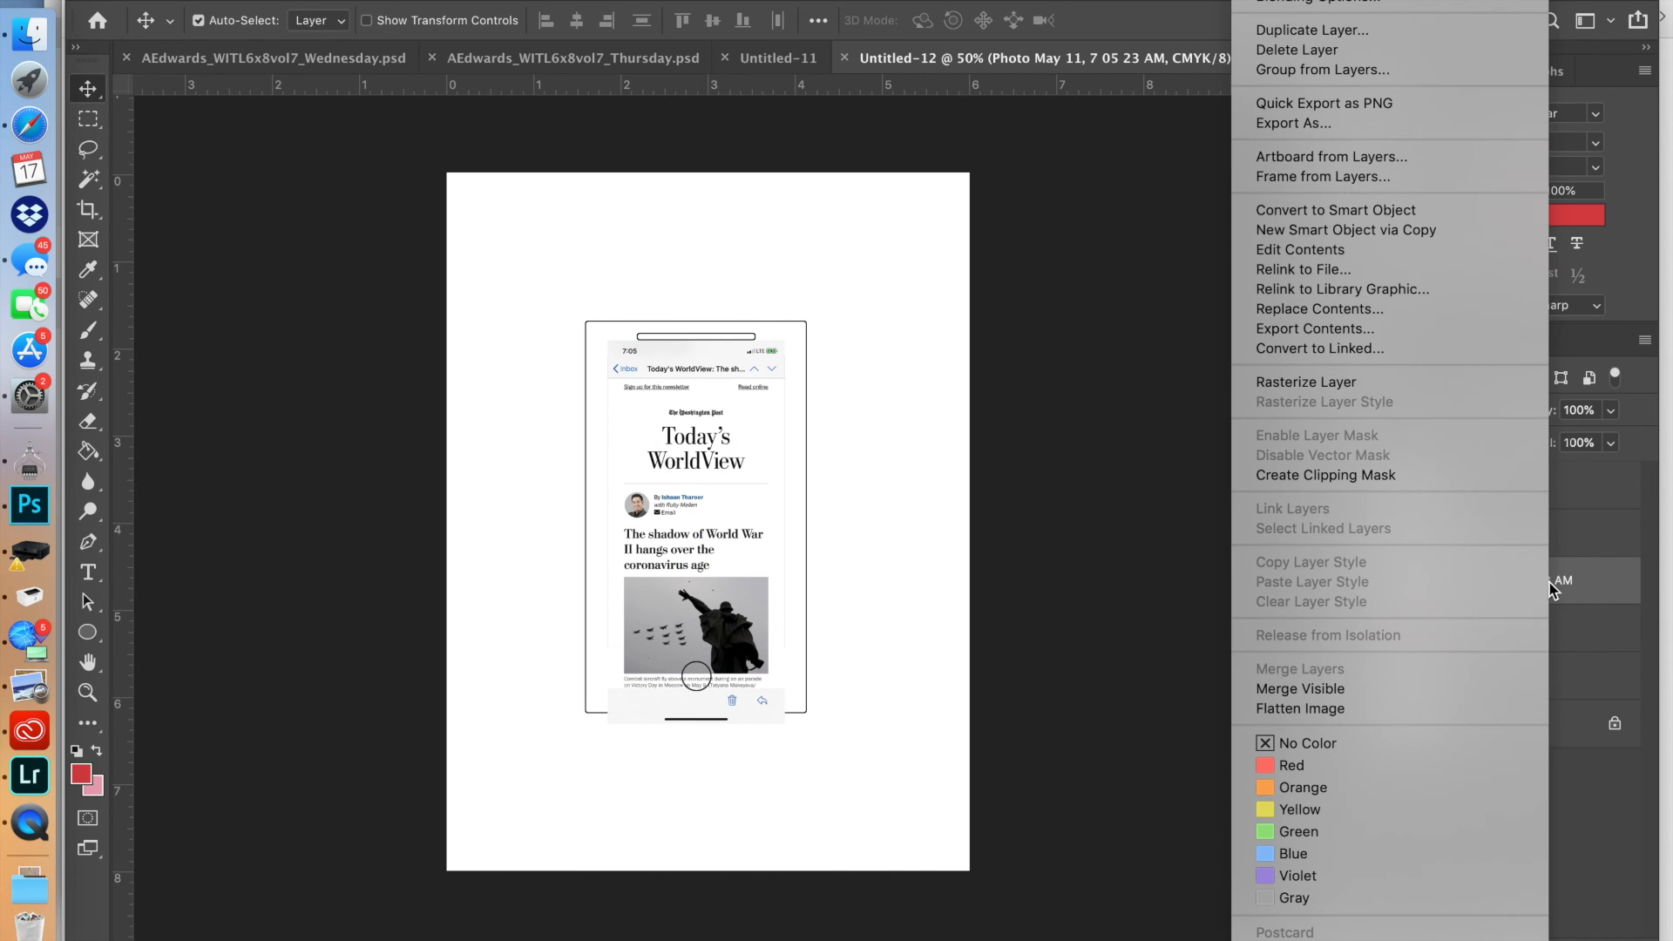
left_click(1455, 477)
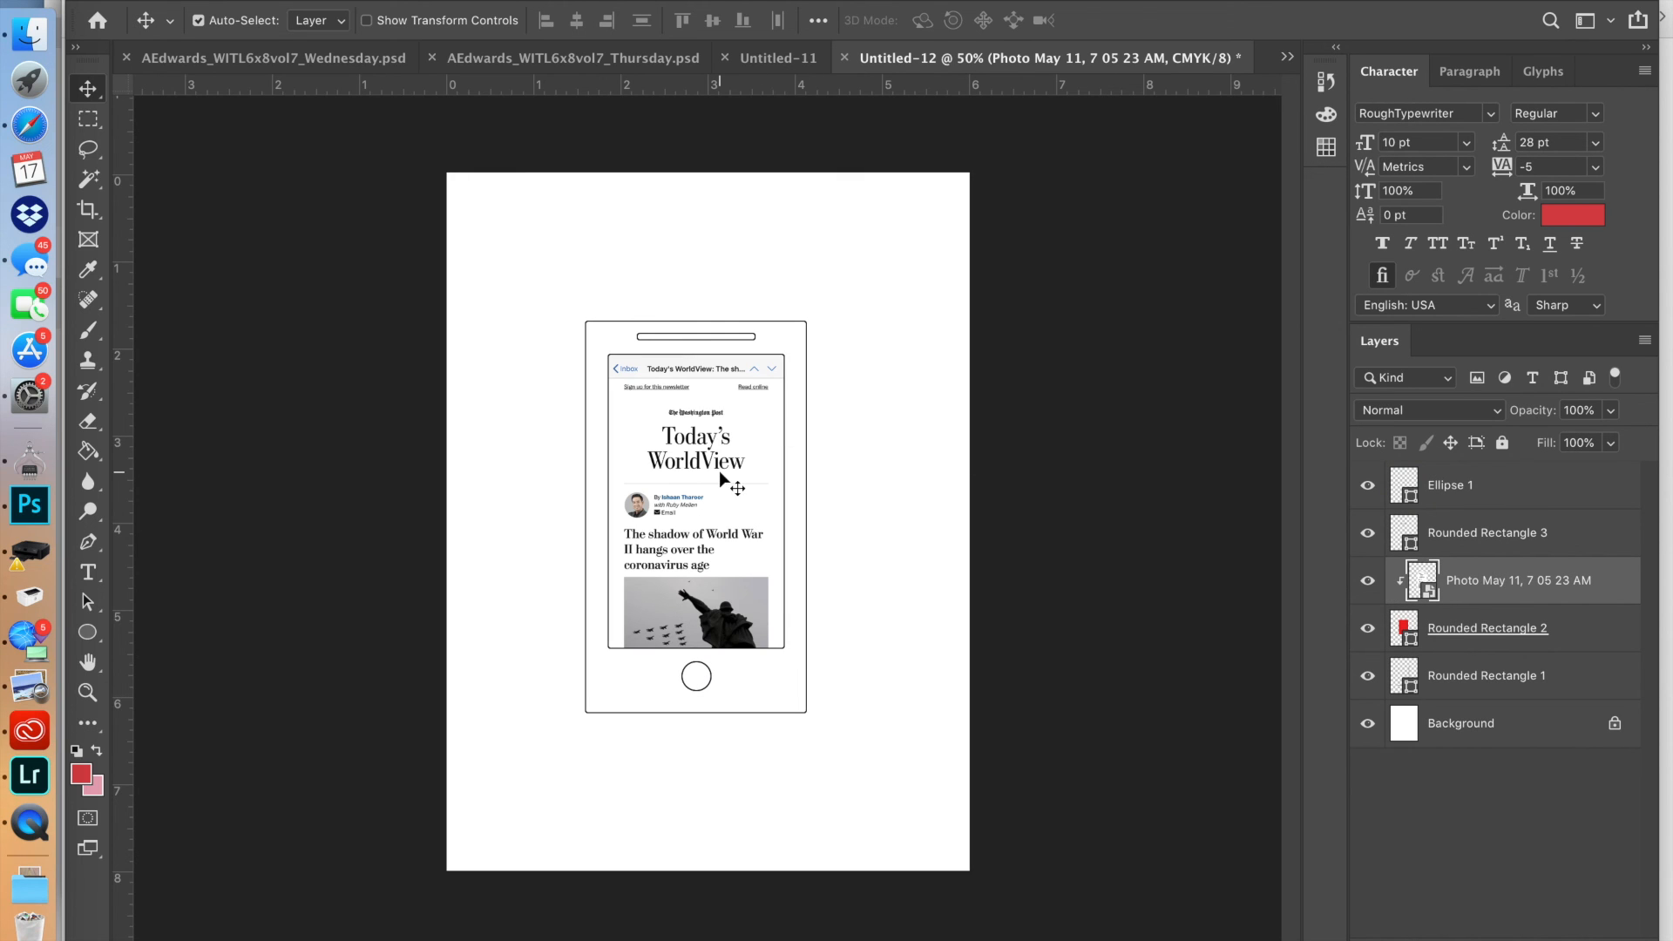
Shift the clipped screenshot upward until the Washington Post masthead sits just inside the phone screen's upper edge, and deselect it.
left_click_drag(721, 468, 722, 436)
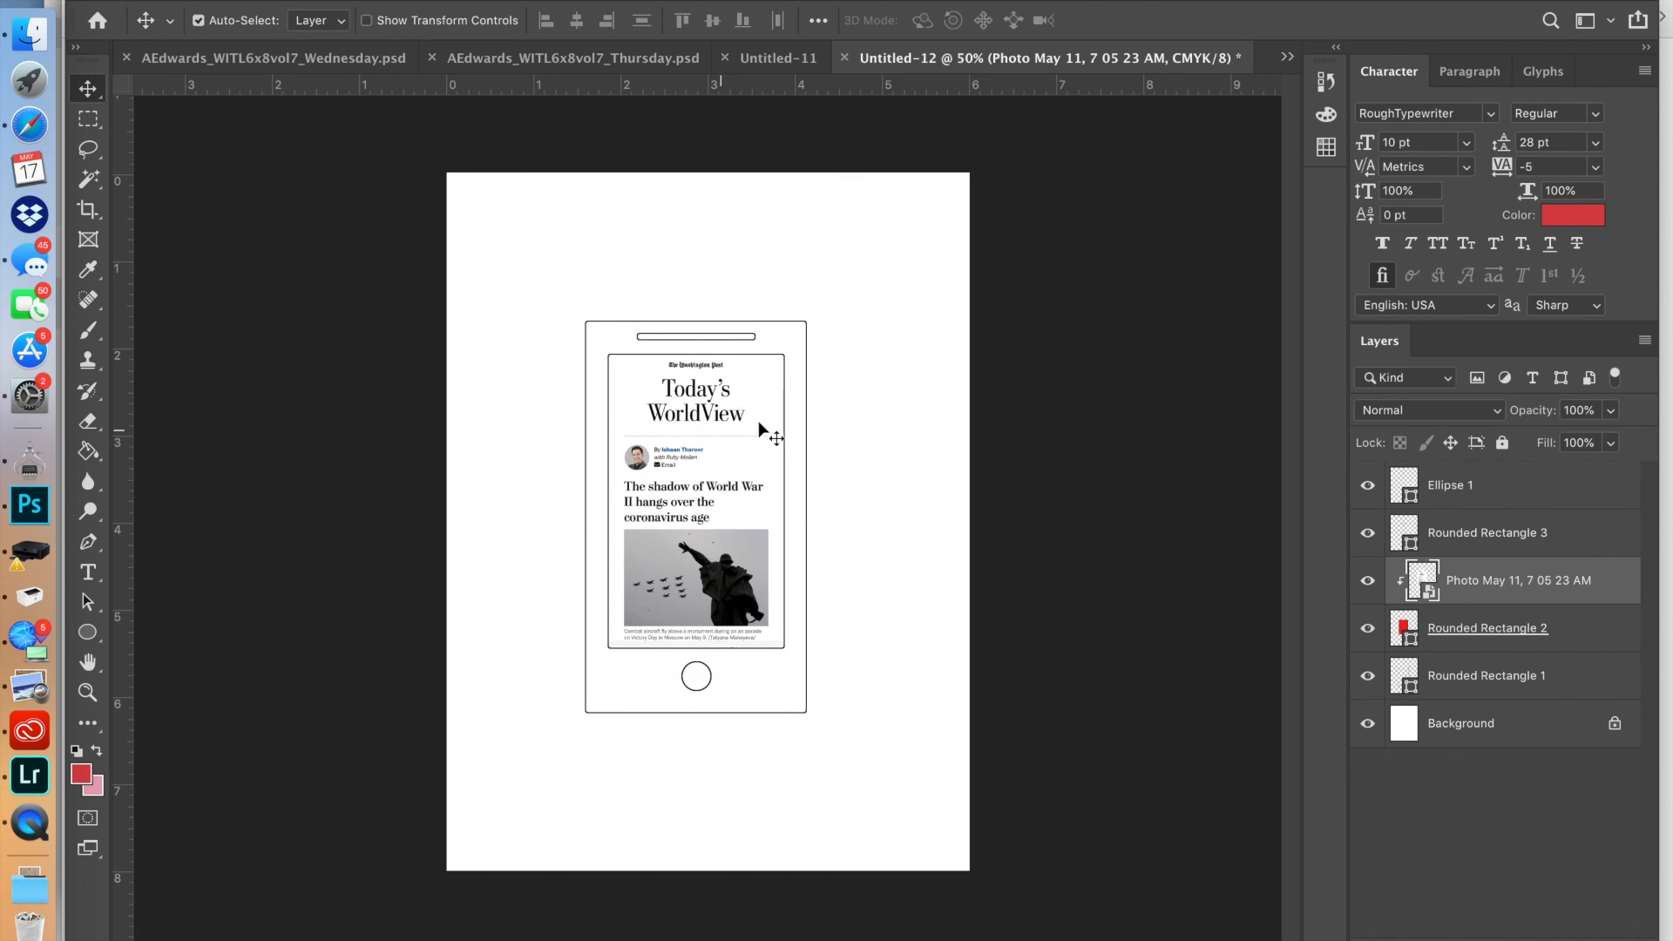
left_click(847, 419)
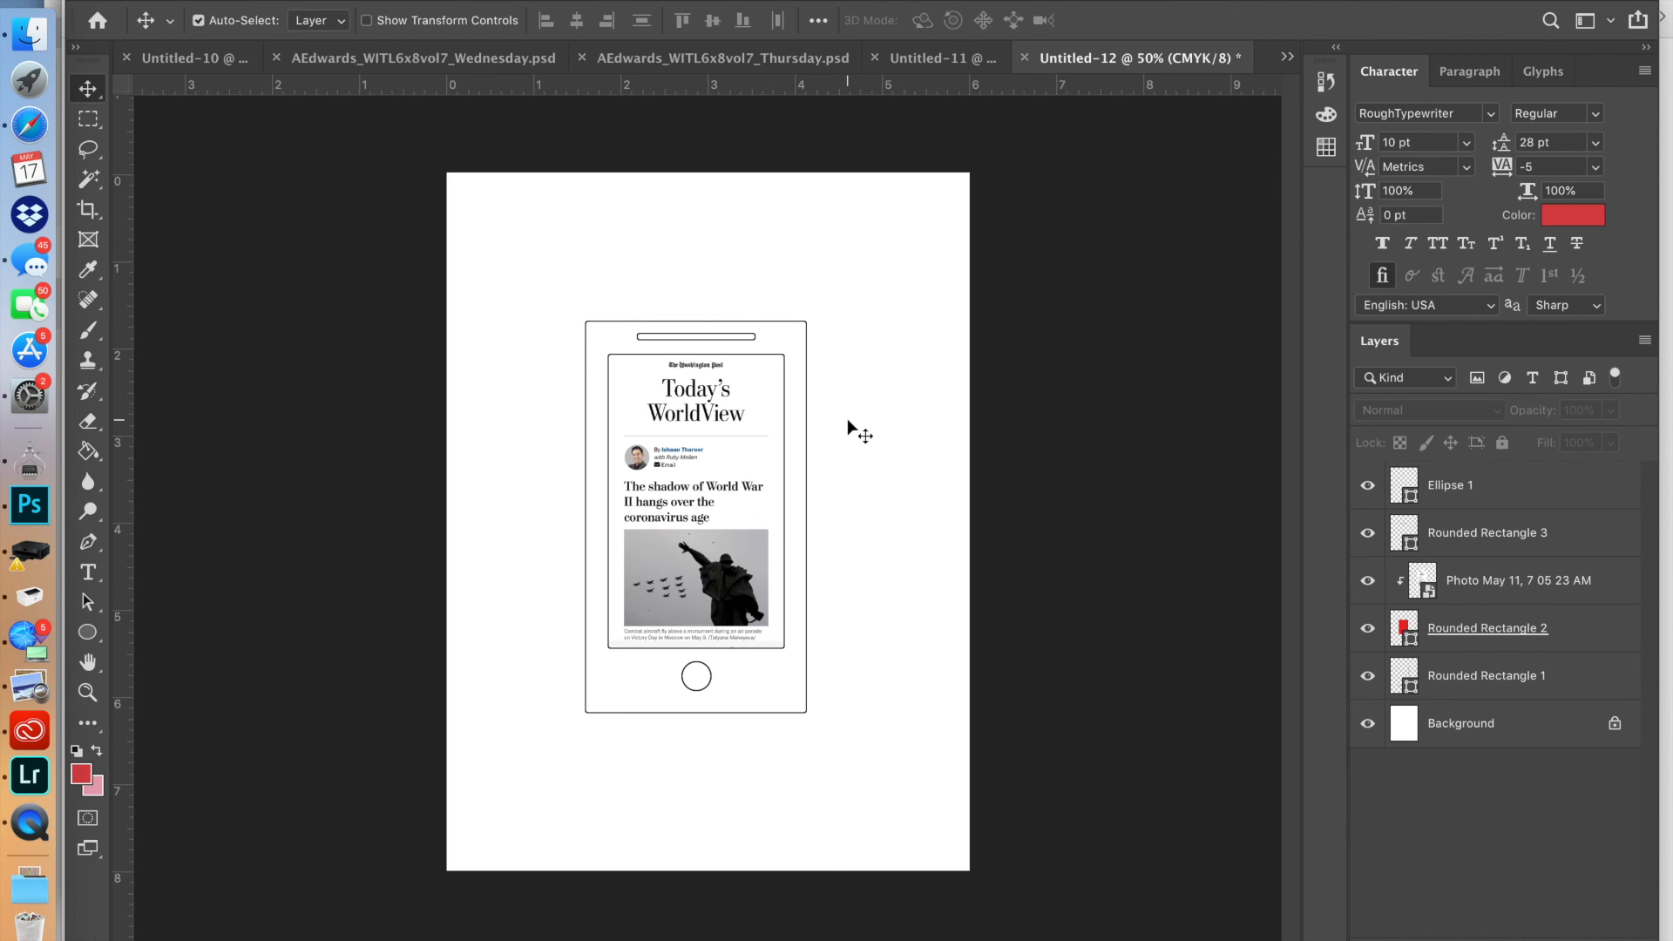